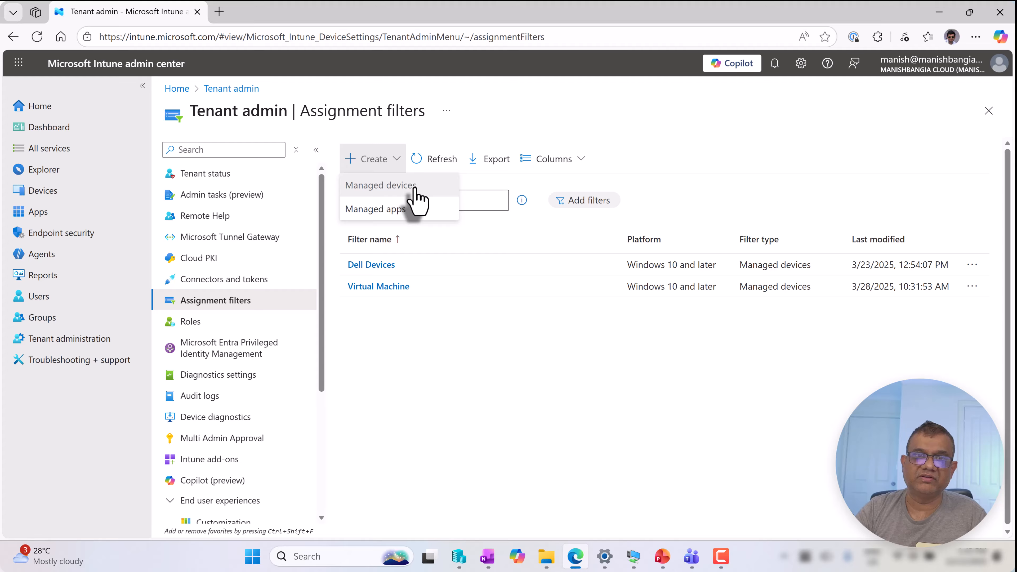
Start a managed devices filter named "Test Filter" for the Windows 10 and later platform and proceed to its rules
left_click(416, 197)
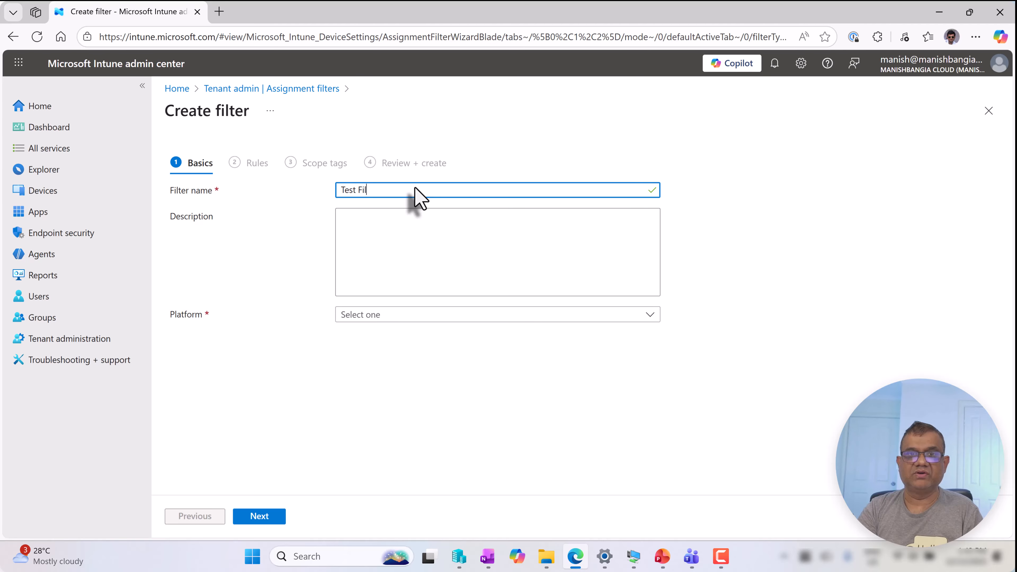
left_click(384, 316)
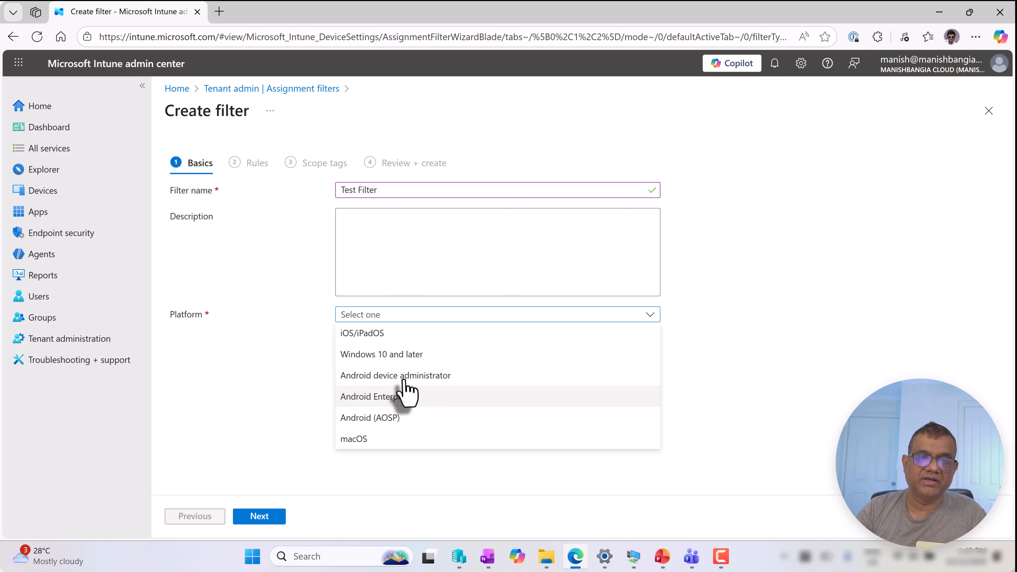
left_click(415, 358)
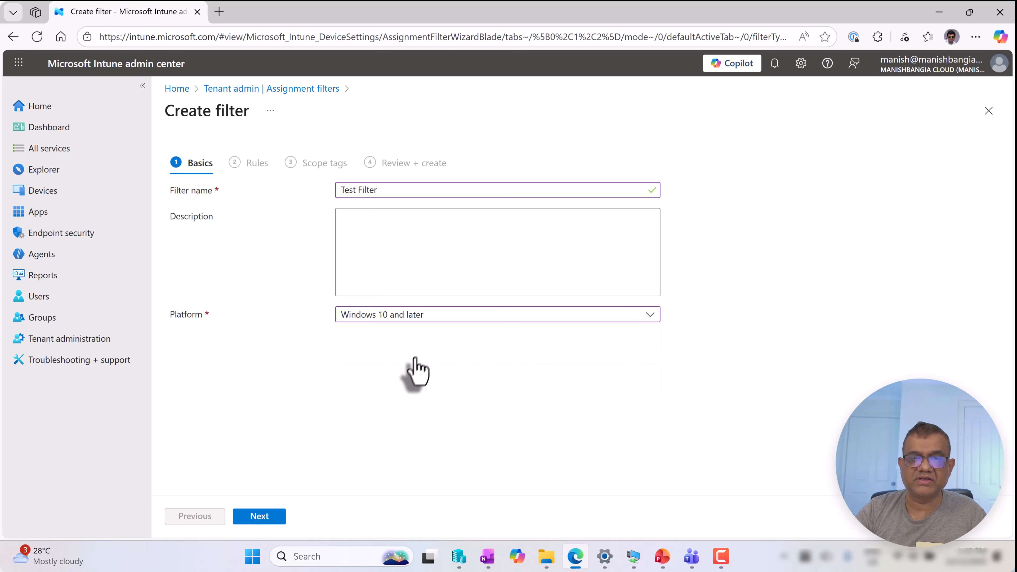
left_click(269, 518)
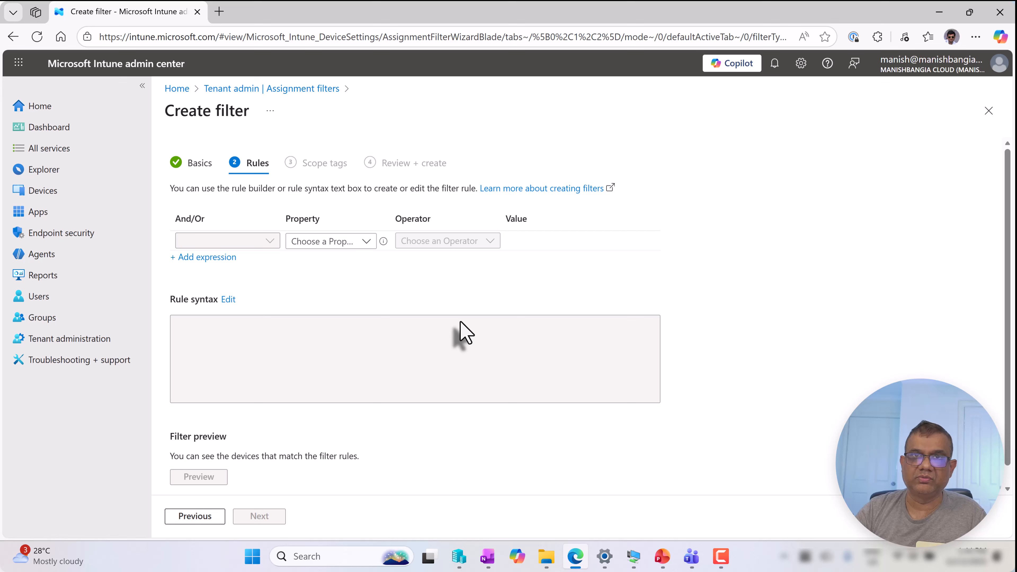
Look over the available rule properties and the linked Microsoft article on creating filters, including its restrictions, and return to the filter
left_click(369, 243)
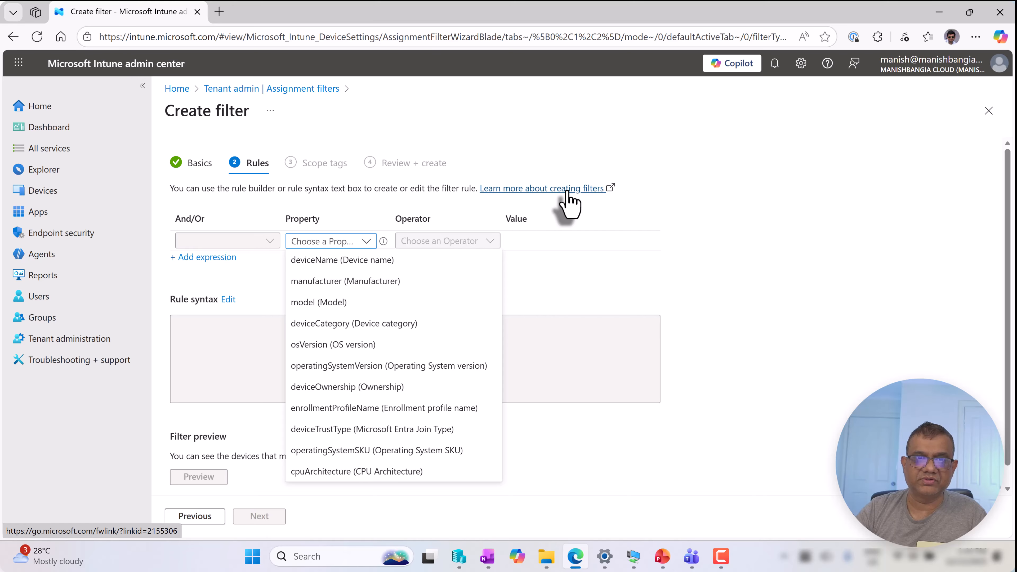
left_click(699, 200)
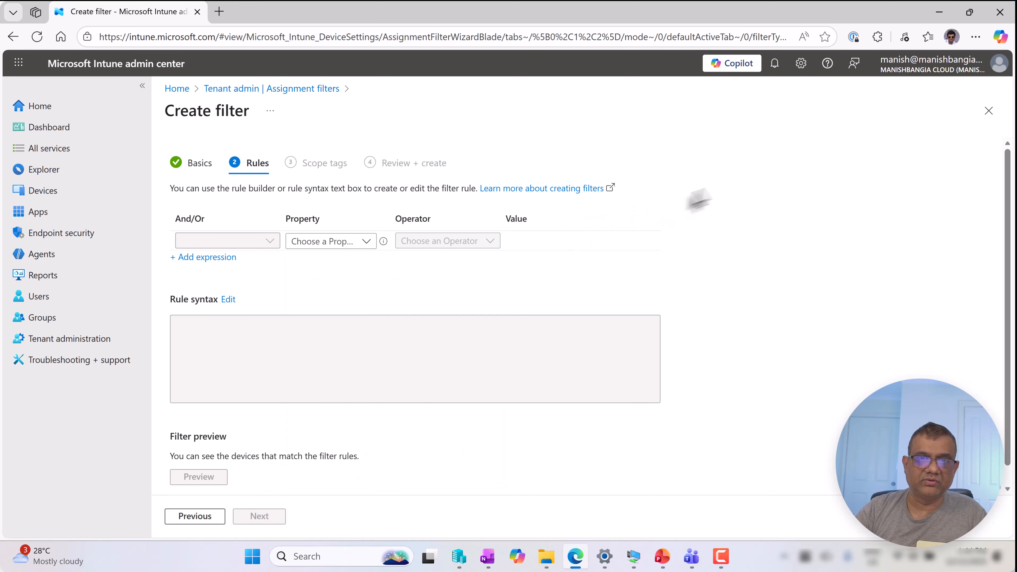
left_click(542, 188)
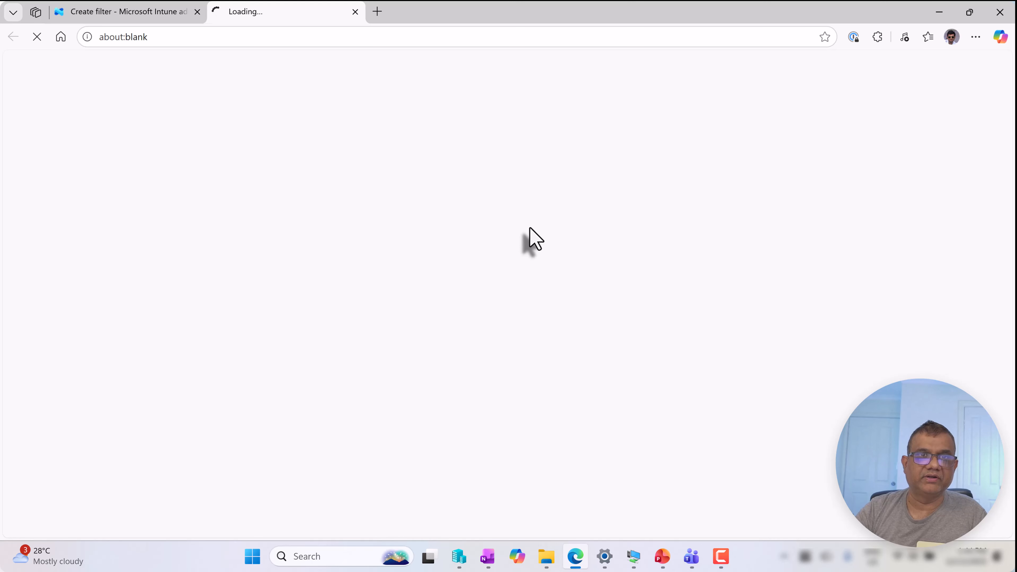
scroll(637, 323, "down", 10)
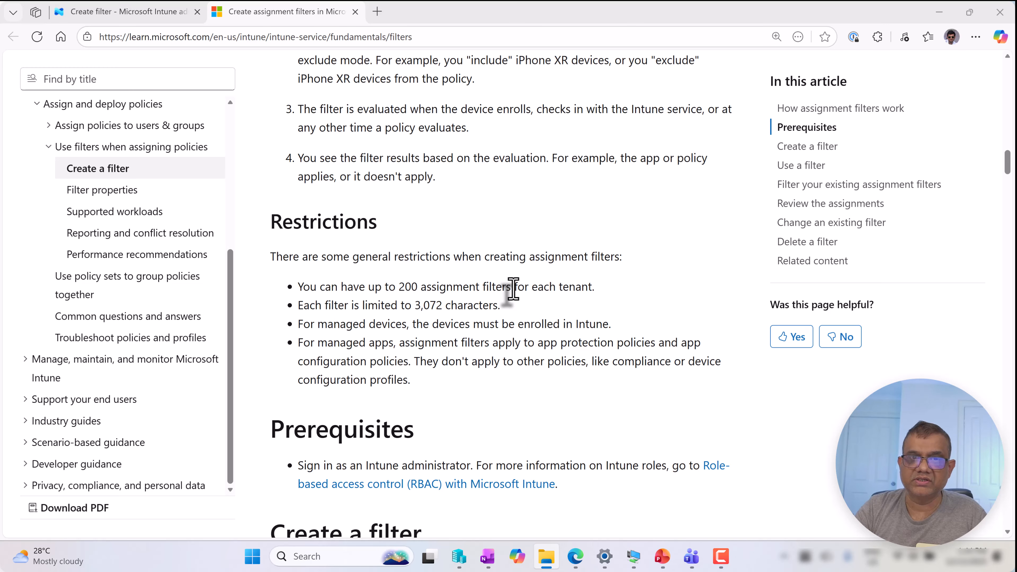
scroll(513, 288, "down", 5)
left_click(122, 9)
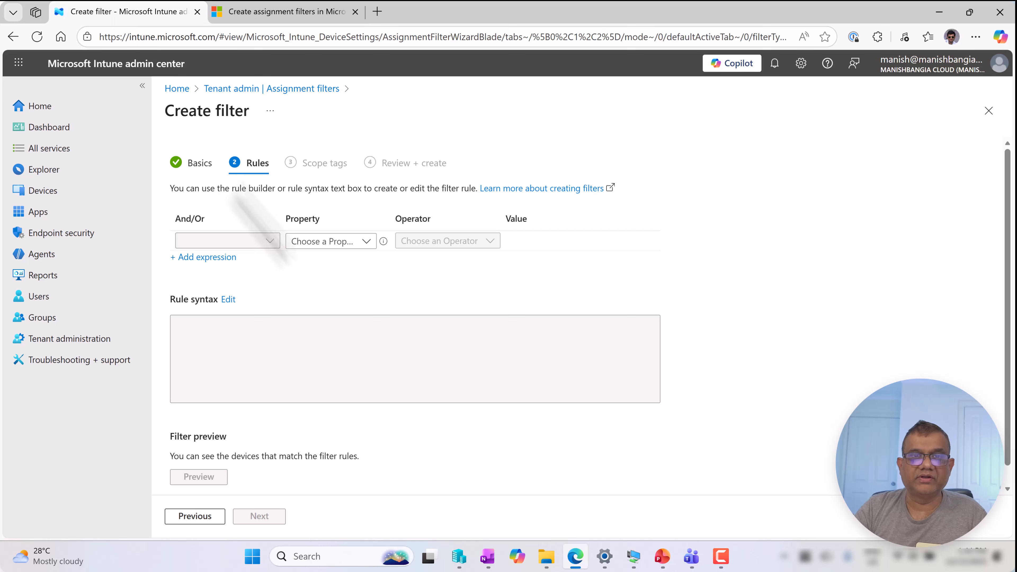
Define the filter rule as deviceName StartsWith "AU"
left_click(340, 241)
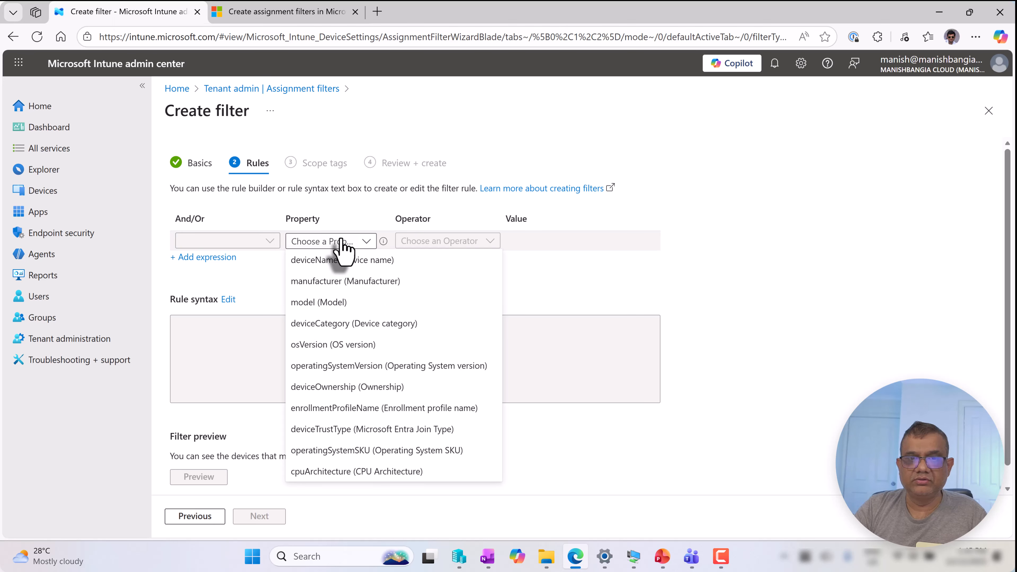
left_click(341, 260)
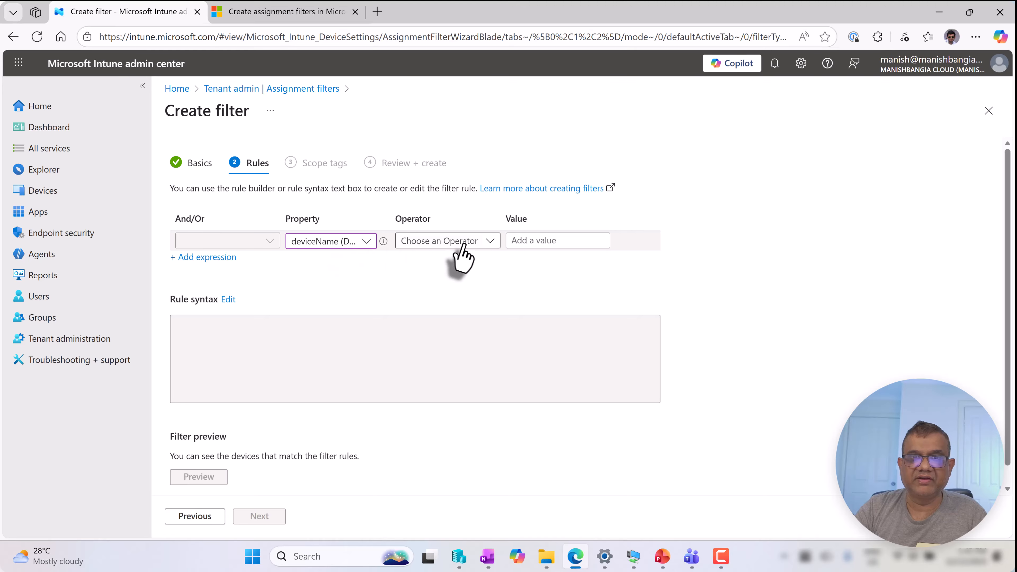
left_click(465, 242)
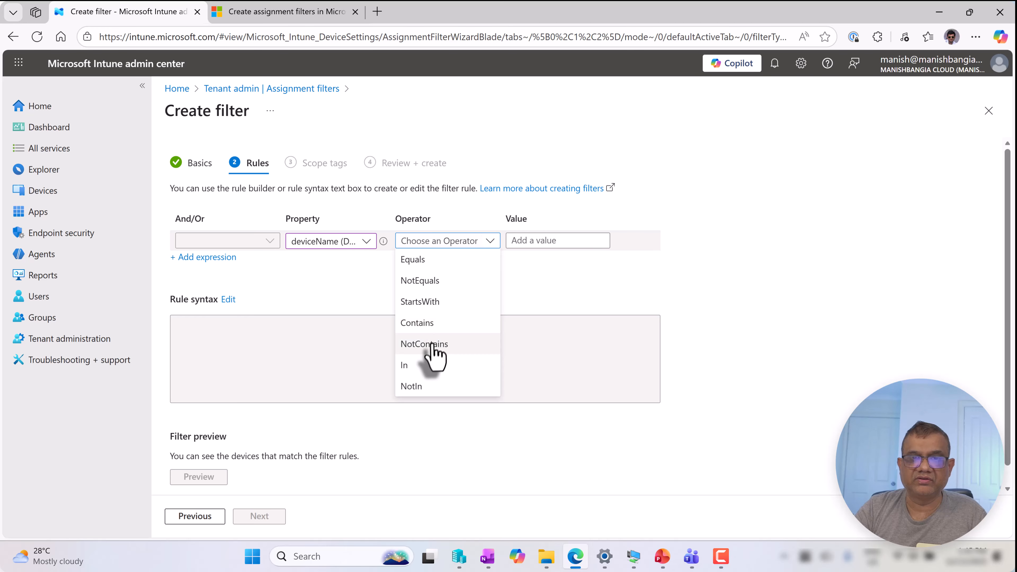
left_click(449, 305)
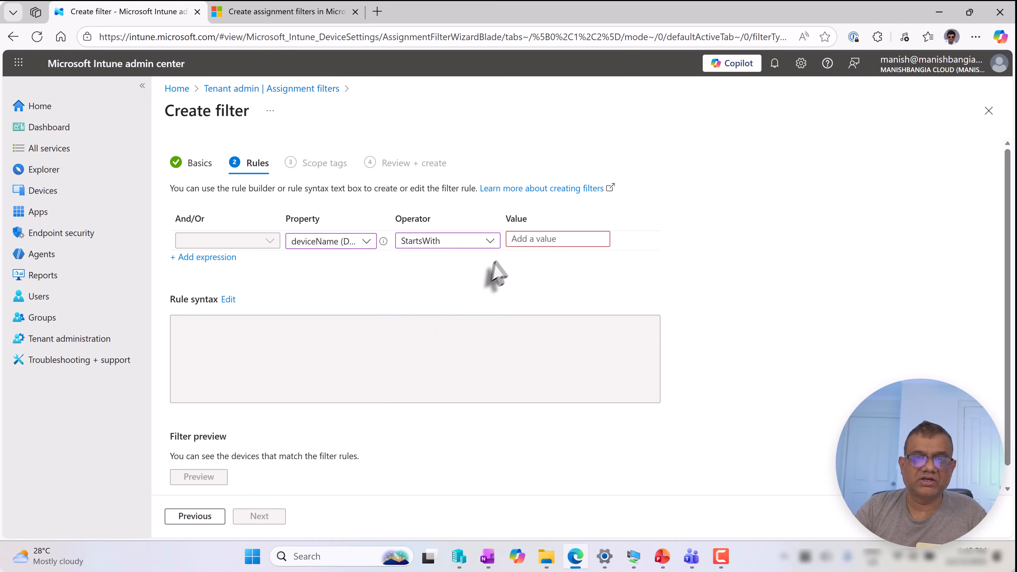
left_click(520, 241)
key("Caps_Lock")
type("AU")
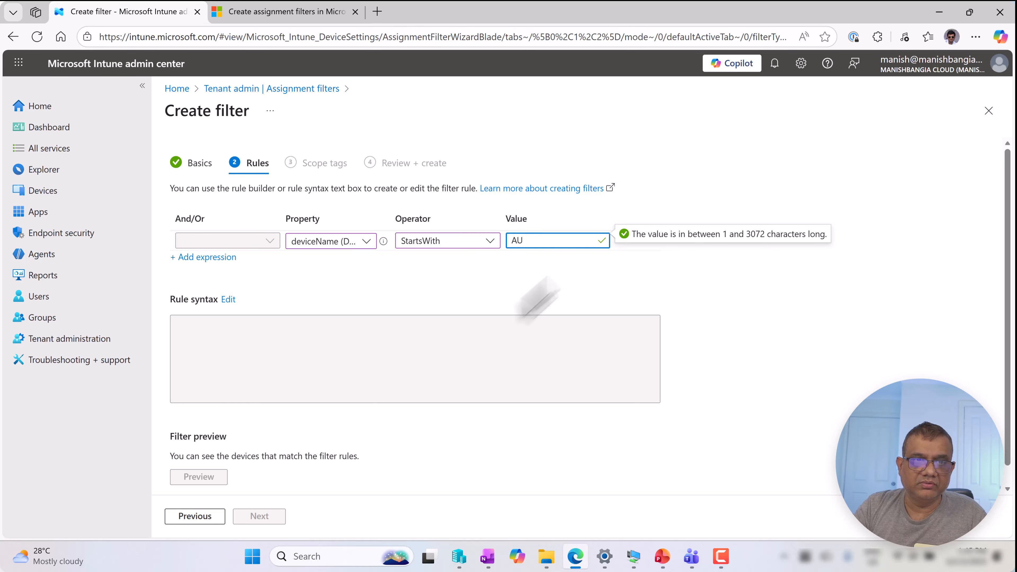
key("Tab")
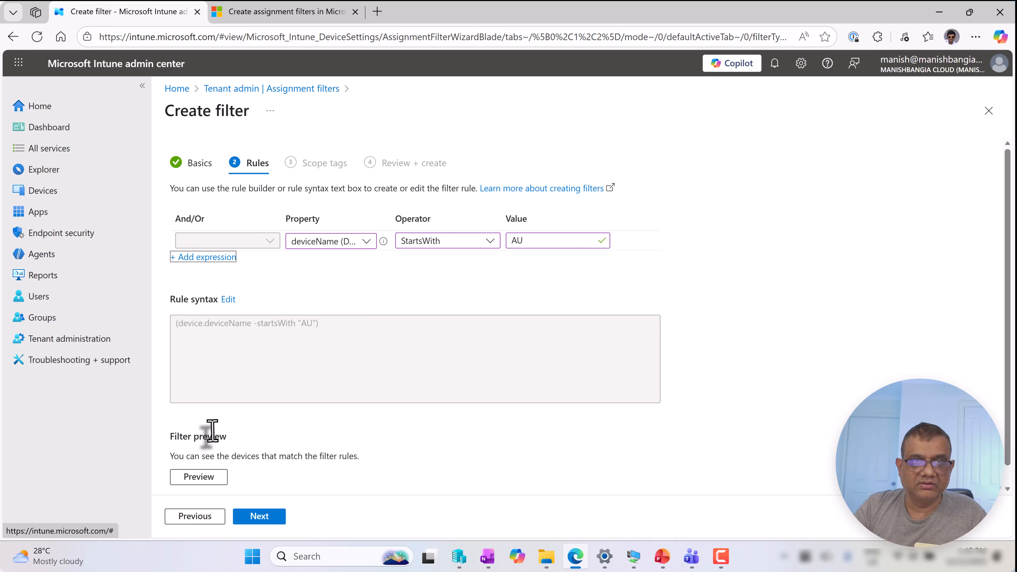
Preview the devices matching the device name rule, check their model and OS version details, and close the preview
left_click(188, 480)
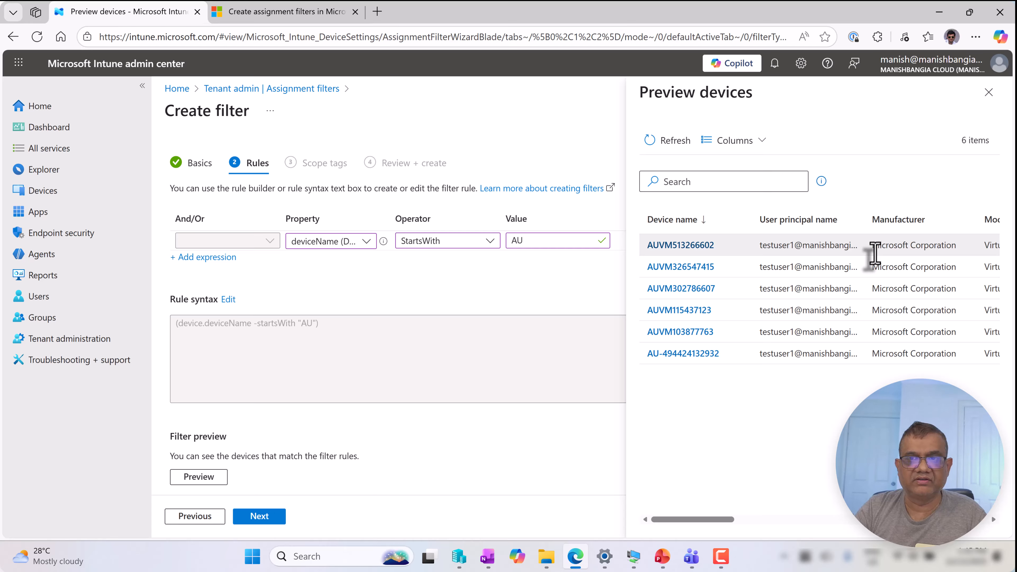
left_click_drag(718, 519, 797, 517)
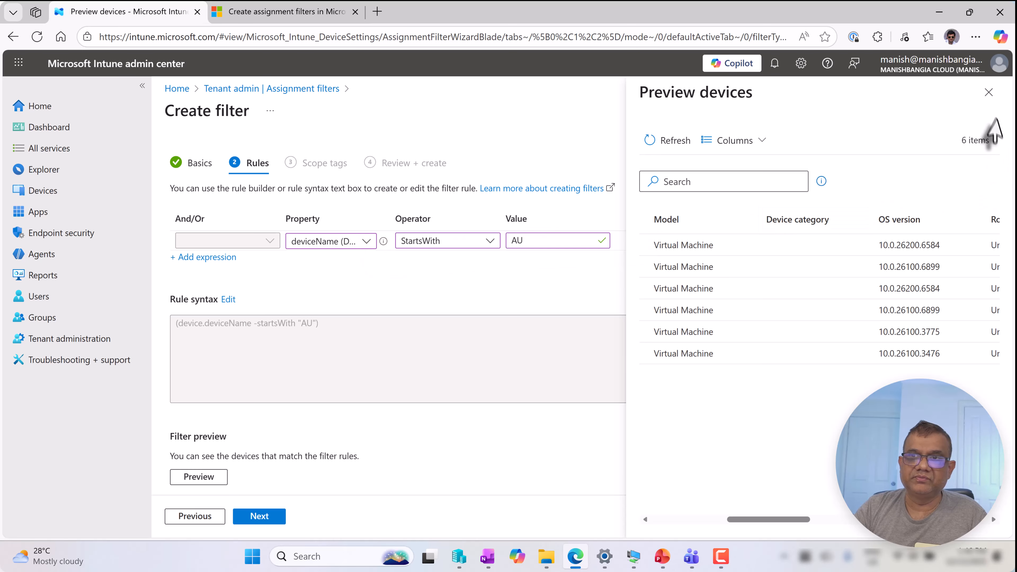
left_click(989, 92)
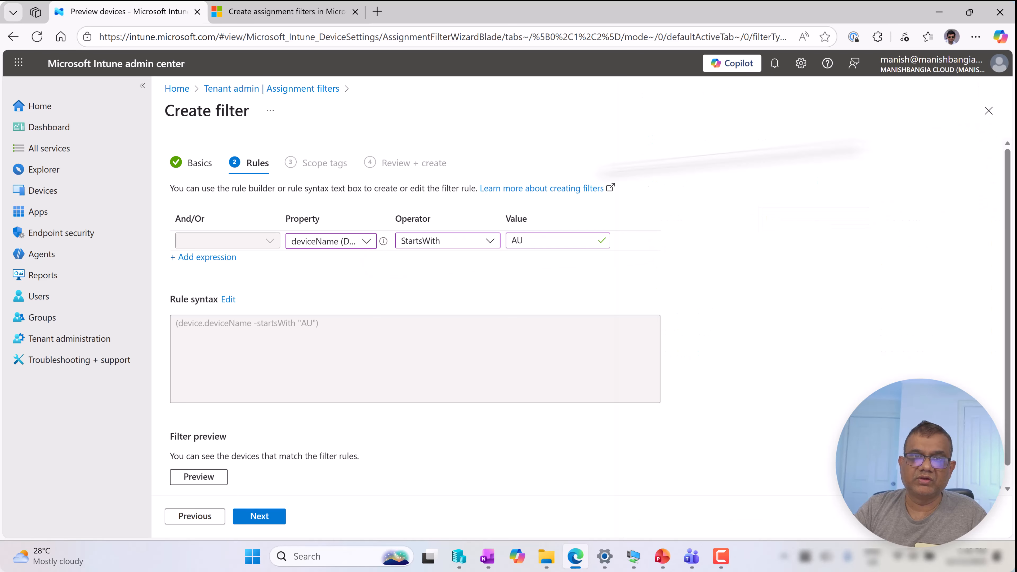
Change the rule's property to manufacturer and its operator to Contains
left_click(366, 242)
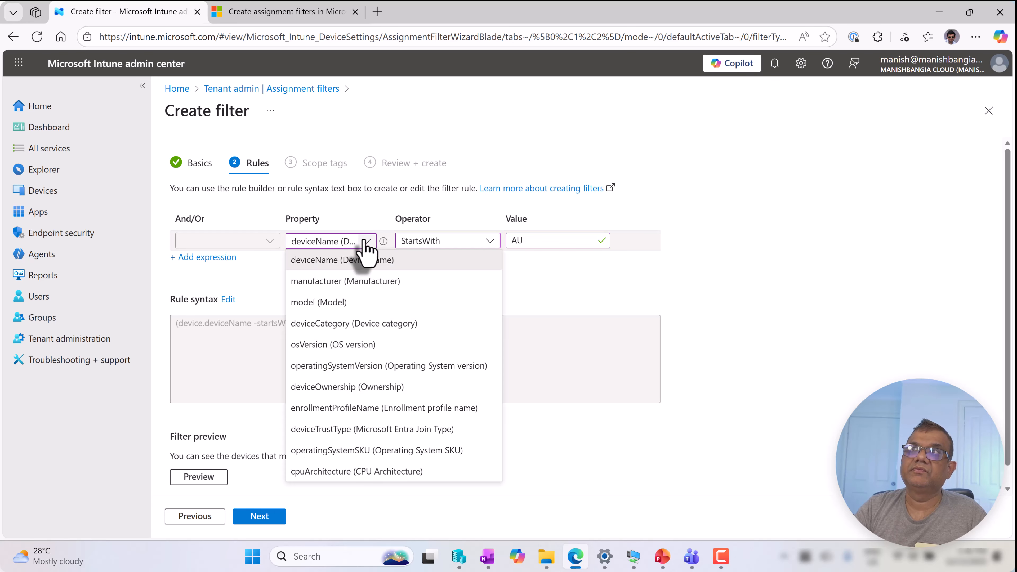
left_click(339, 289)
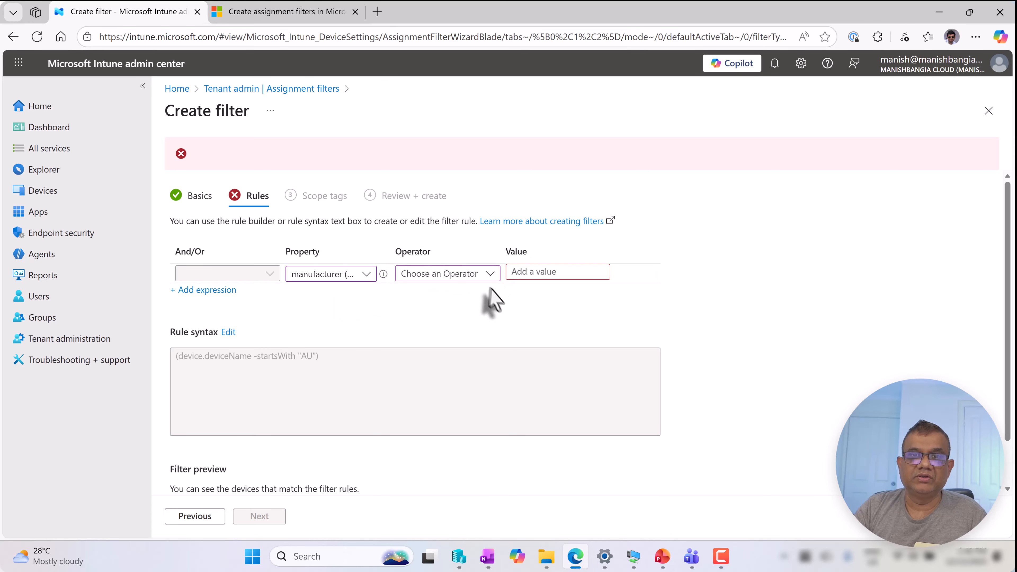
left_click(485, 279)
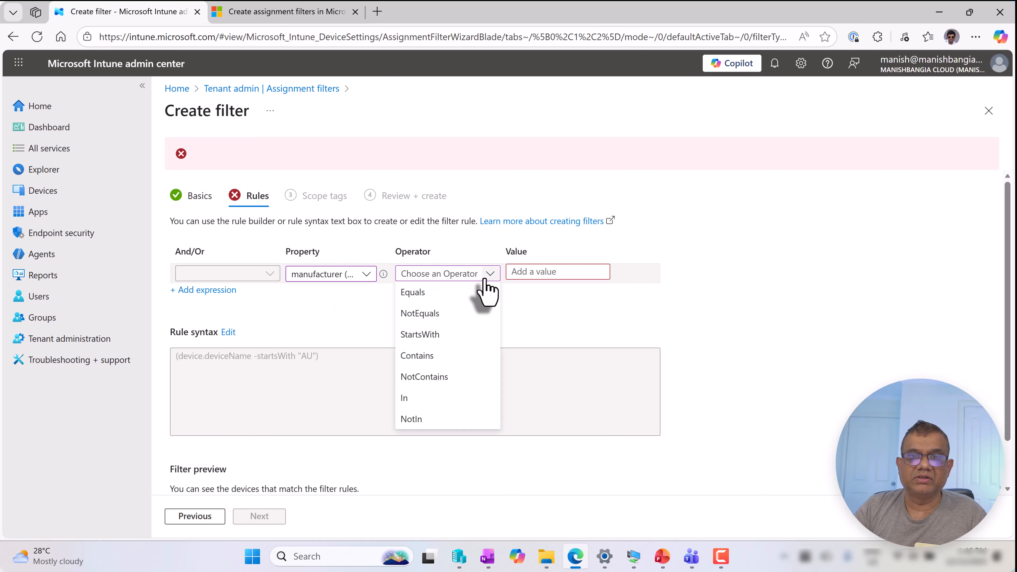
left_click(431, 361)
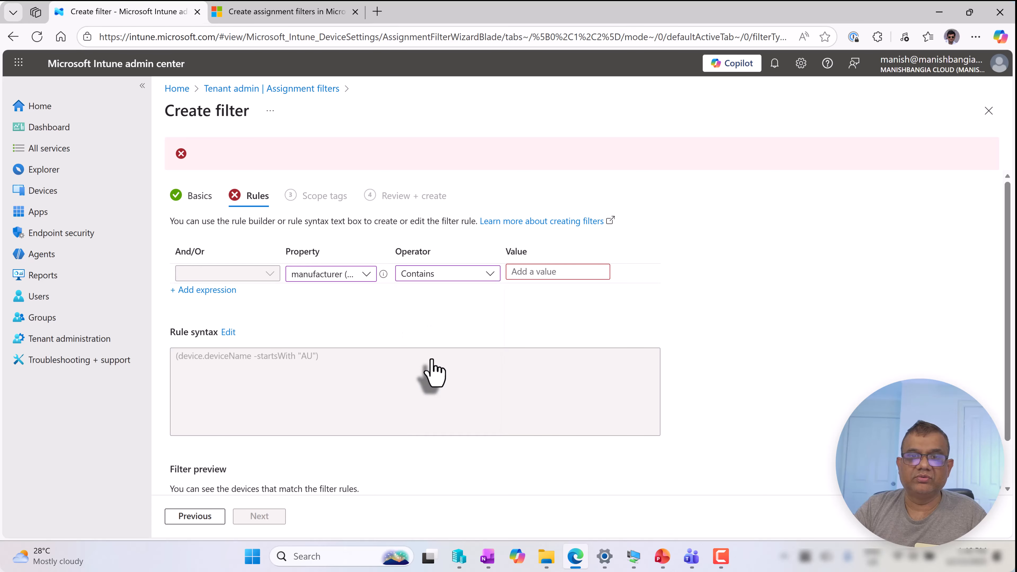
left_click(478, 275)
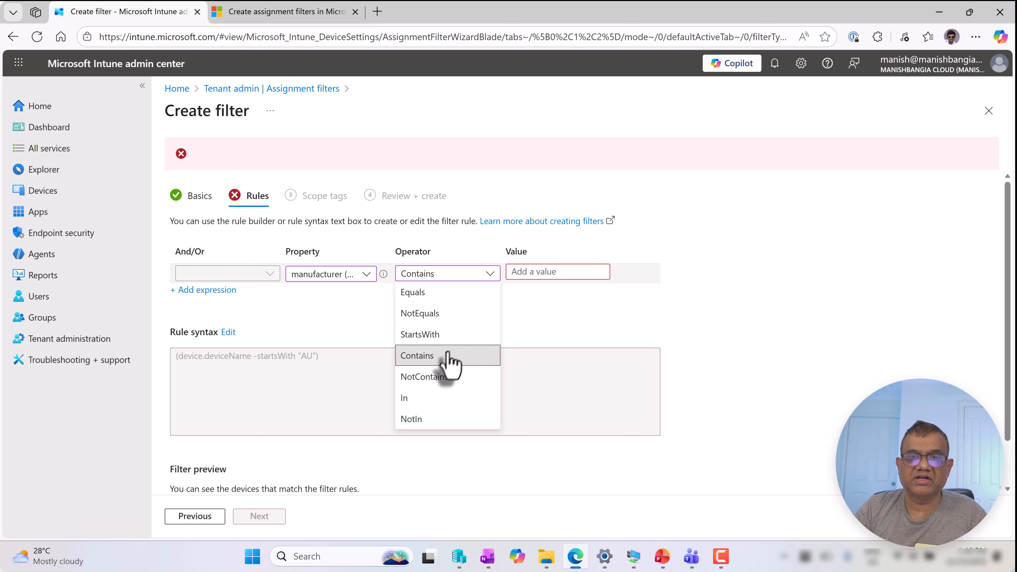
left_click(449, 359)
Set the manufacturer rule's value to "Microsoft"
left_click(549, 280)
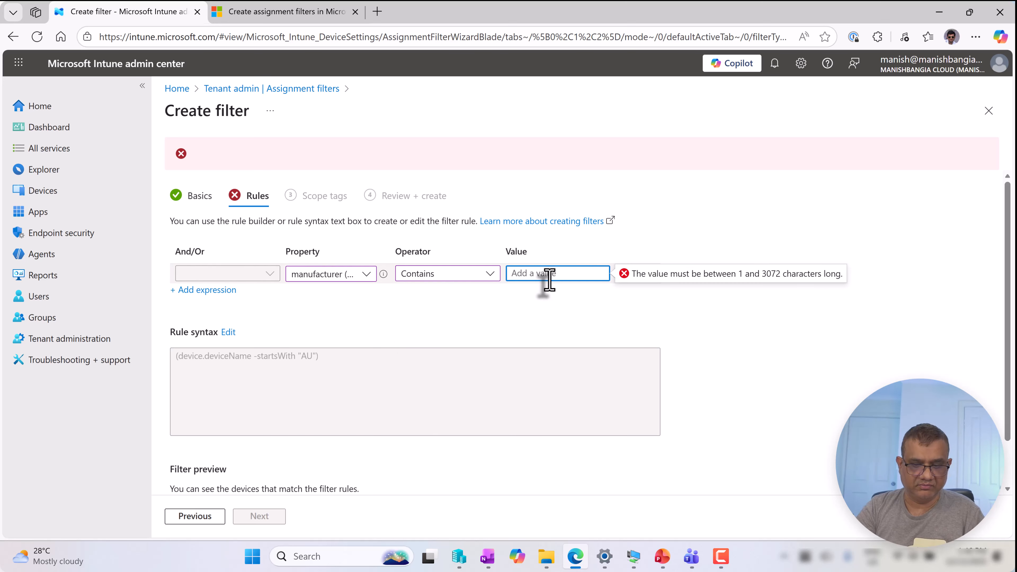
type("mICR")
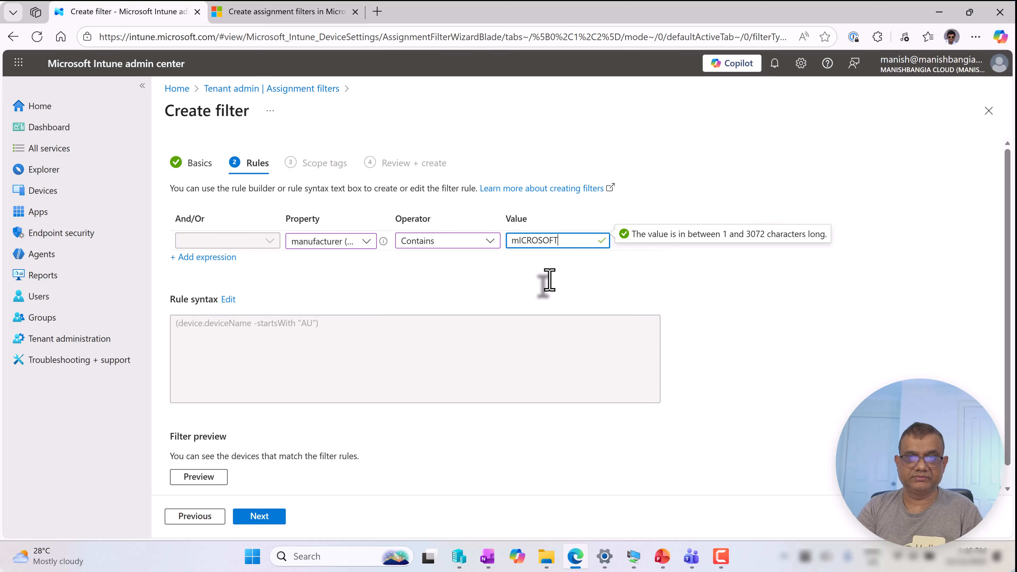
type("OSOFT")
key("Caps_Lock")
key("ctrl+a")
type("Microsof")
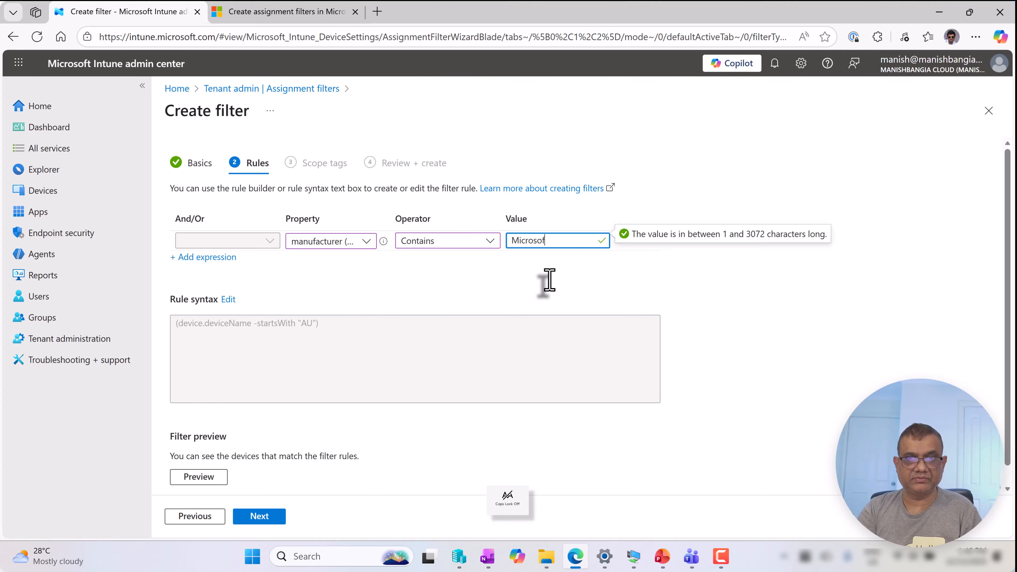
type("t")
key("Tab")
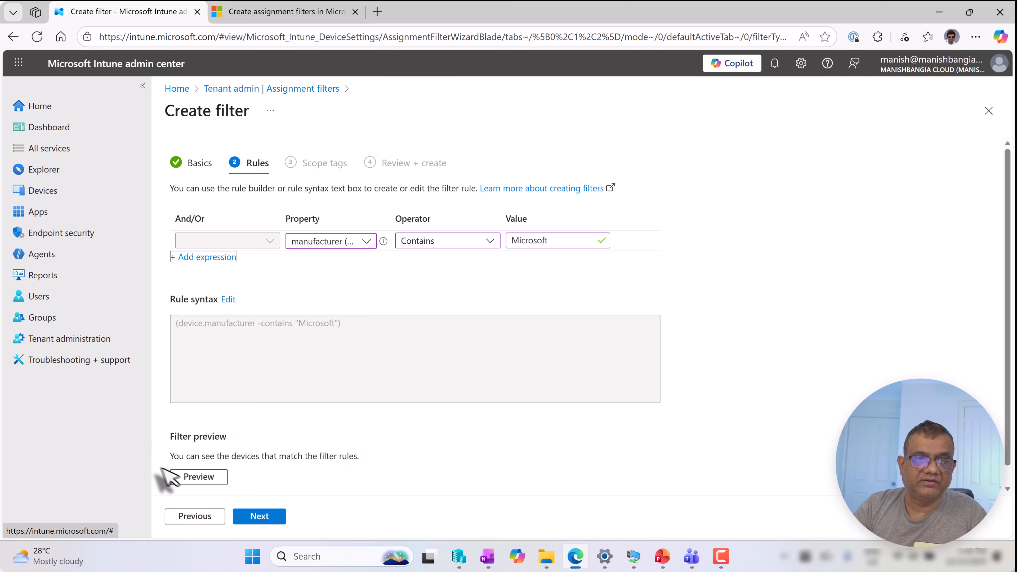
Preview the devices matching the manufacturer rule and examine their models
left_click(185, 477)
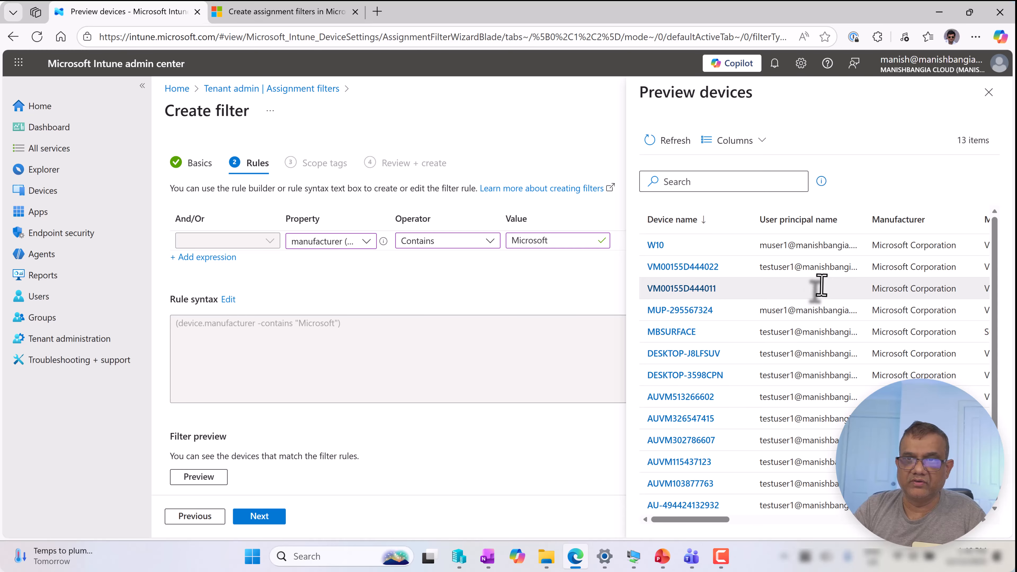
left_click_drag(711, 520, 736, 520)
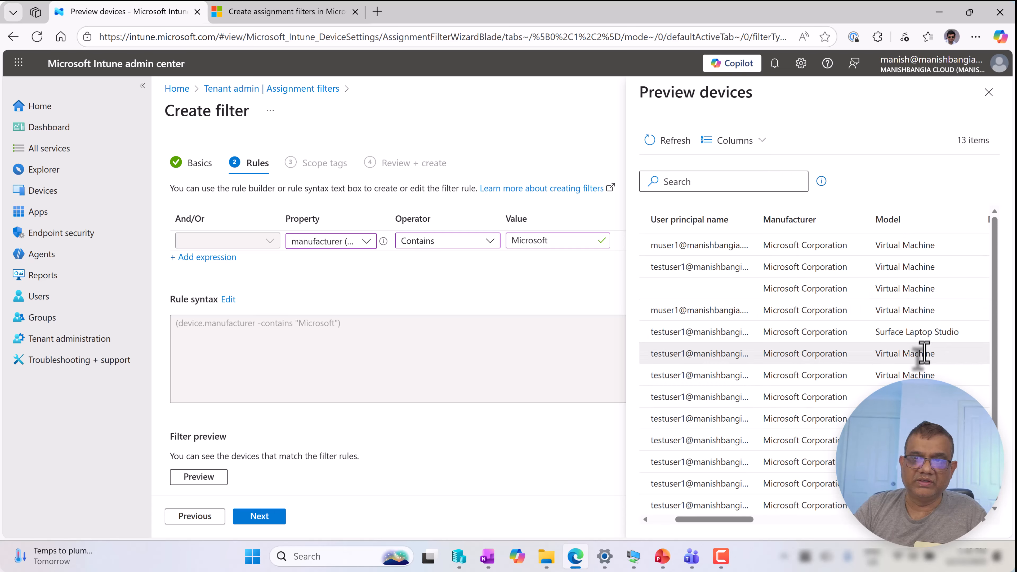
scroll(920, 419, "down", 1)
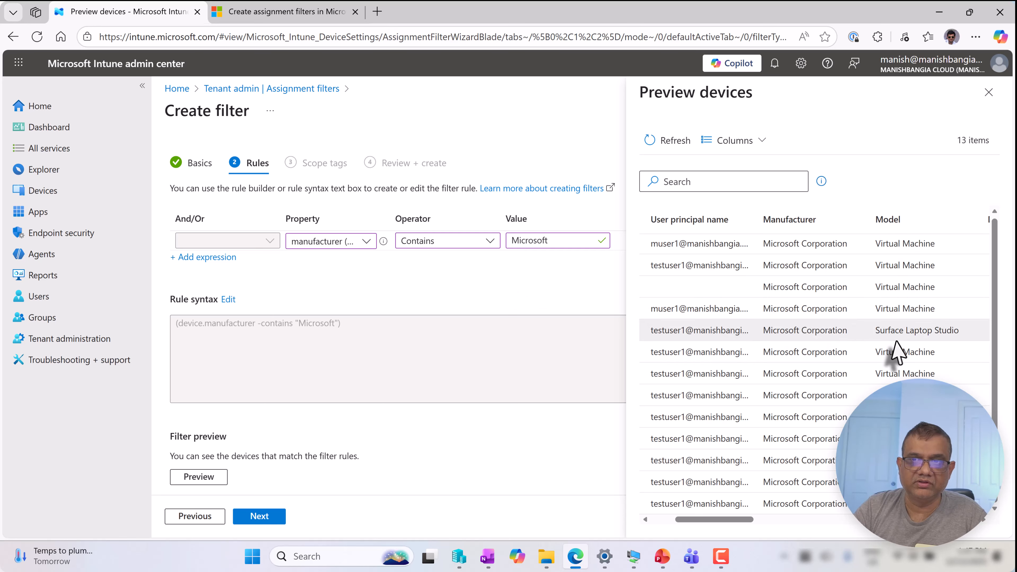
Add a second rule joined with And, using the model property and the Equals operator
left_click(216, 258)
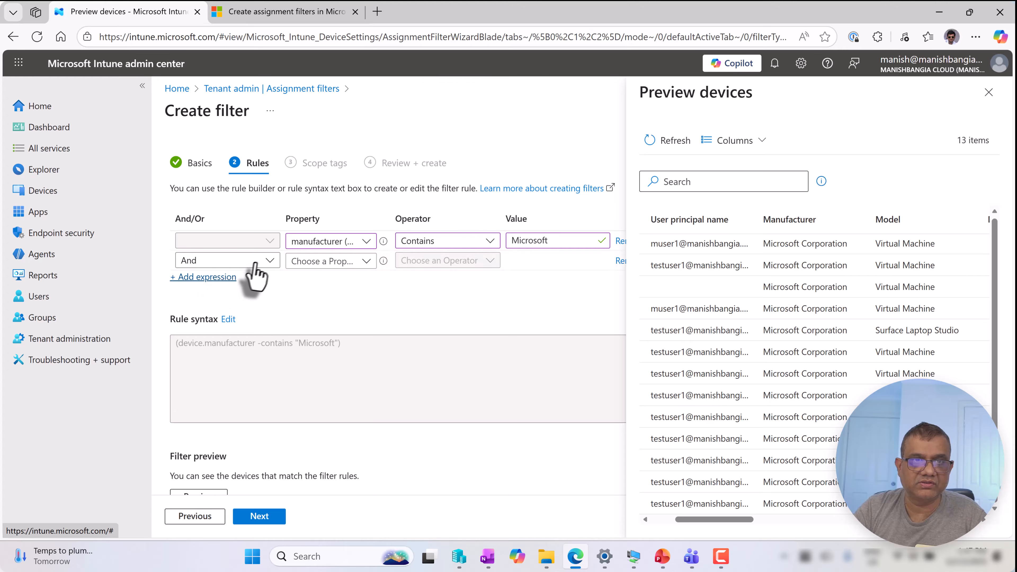
left_click(321, 261)
left_click(320, 322)
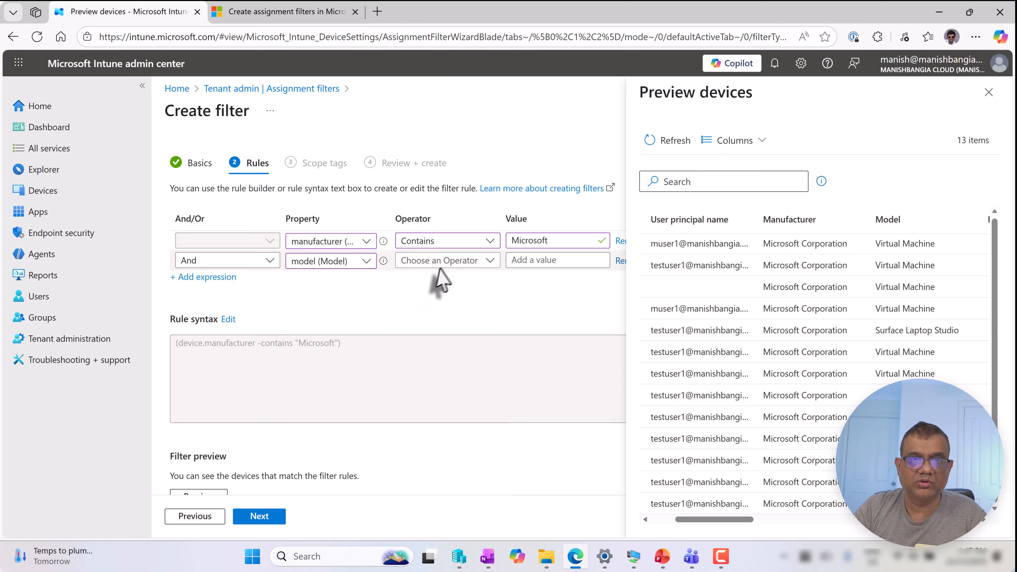
left_click(438, 261)
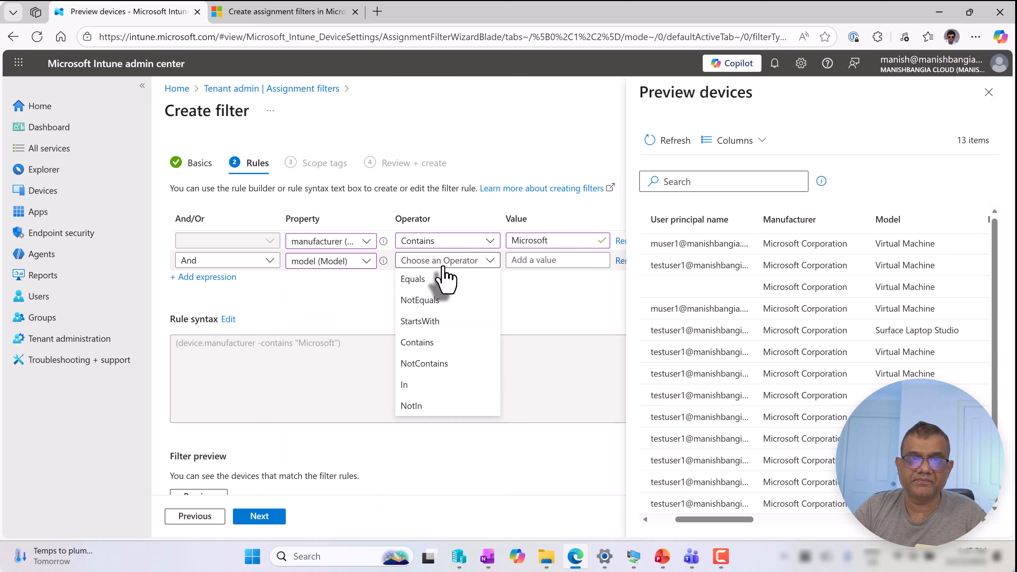
left_click(436, 285)
Set the model rule's value to "Surface Laptop Studio"
left_click(563, 294)
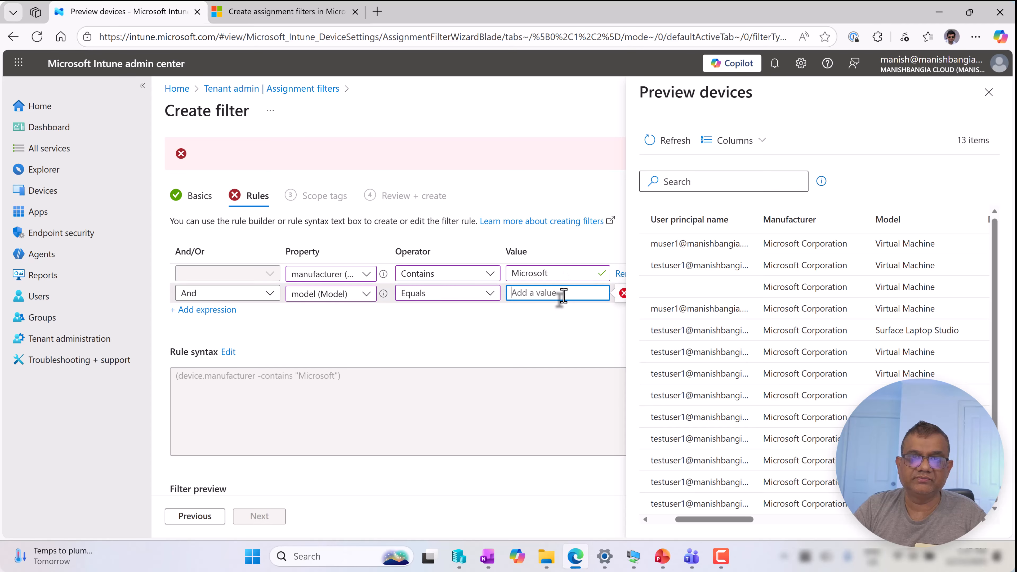
type("Du")
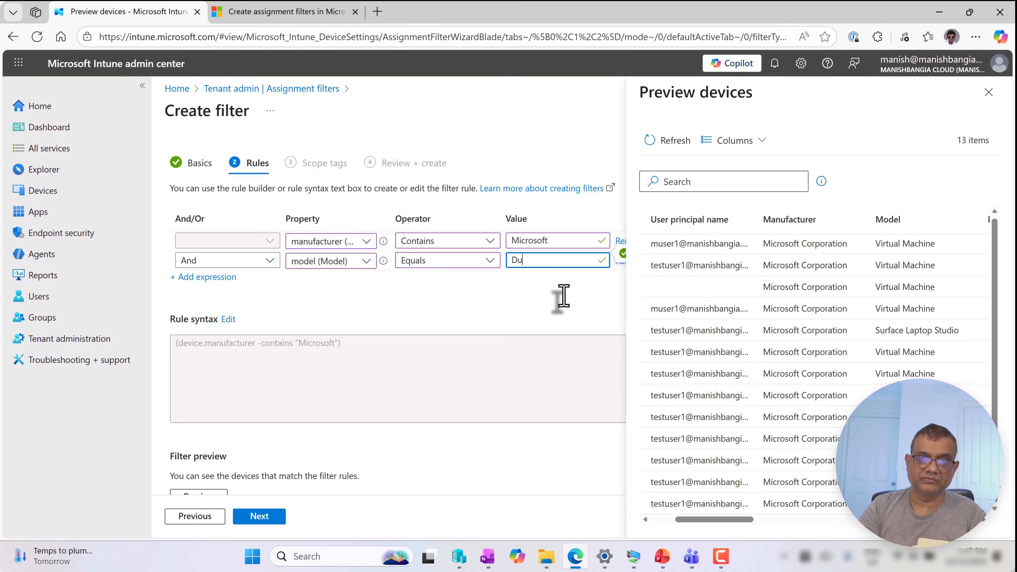
key("BackSpace")
key("BackSpace")
type("Surface Laptop Studio")
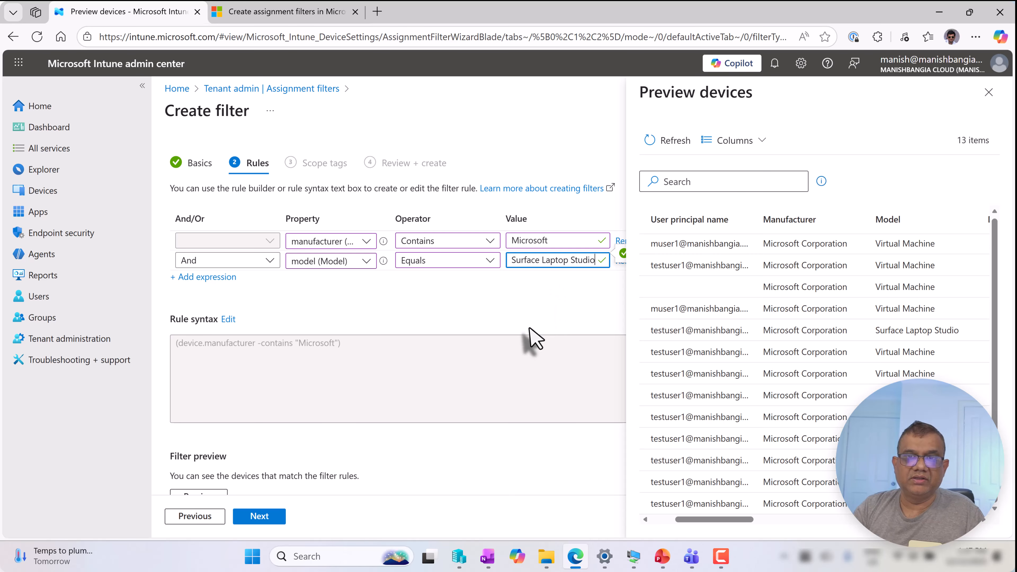
left_click(530, 312)
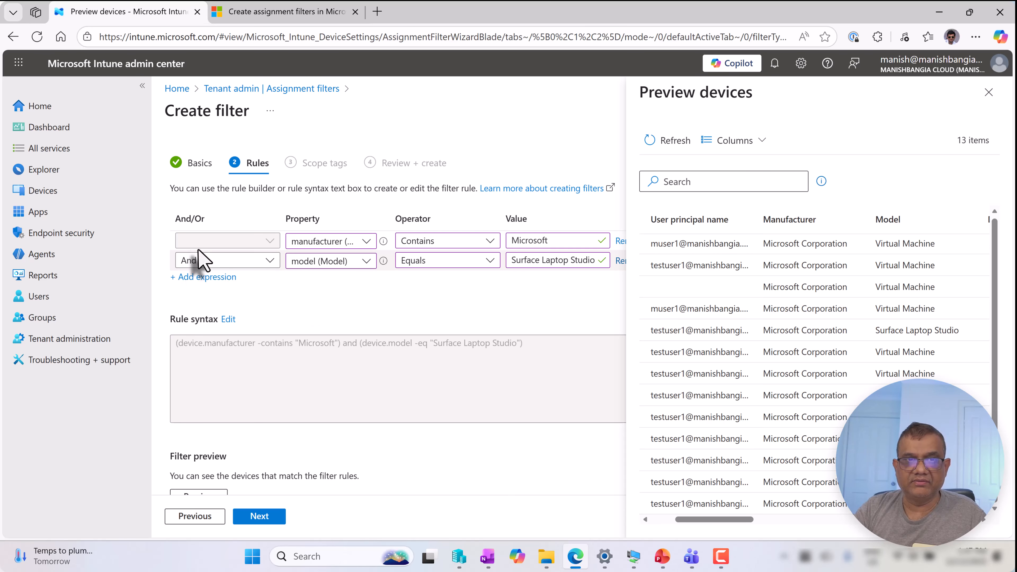
Preview the devices matching both the manufacturer and model rules, check their model, and close the preview
left_click(207, 261)
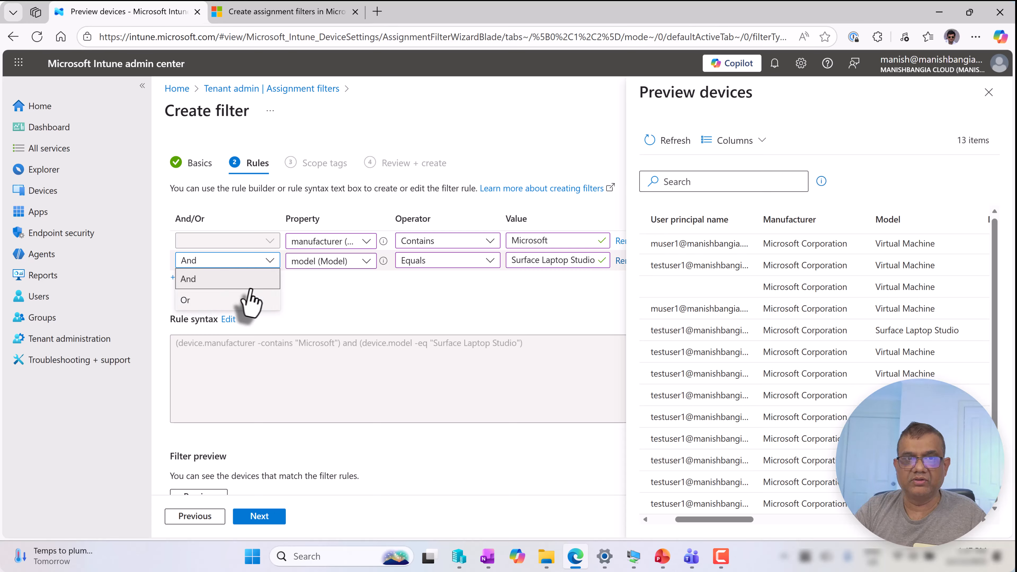
left_click(362, 312)
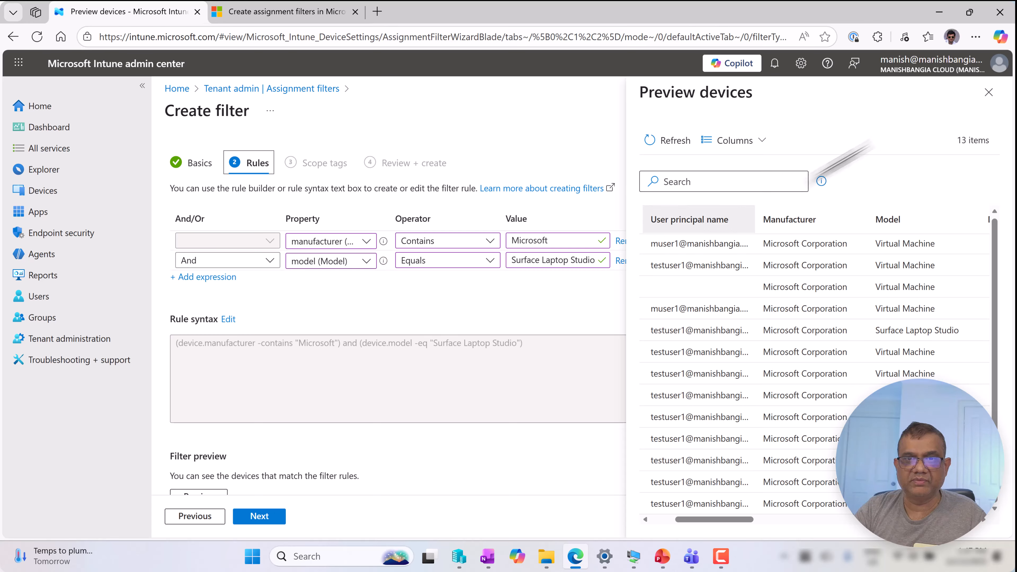
left_click(989, 92)
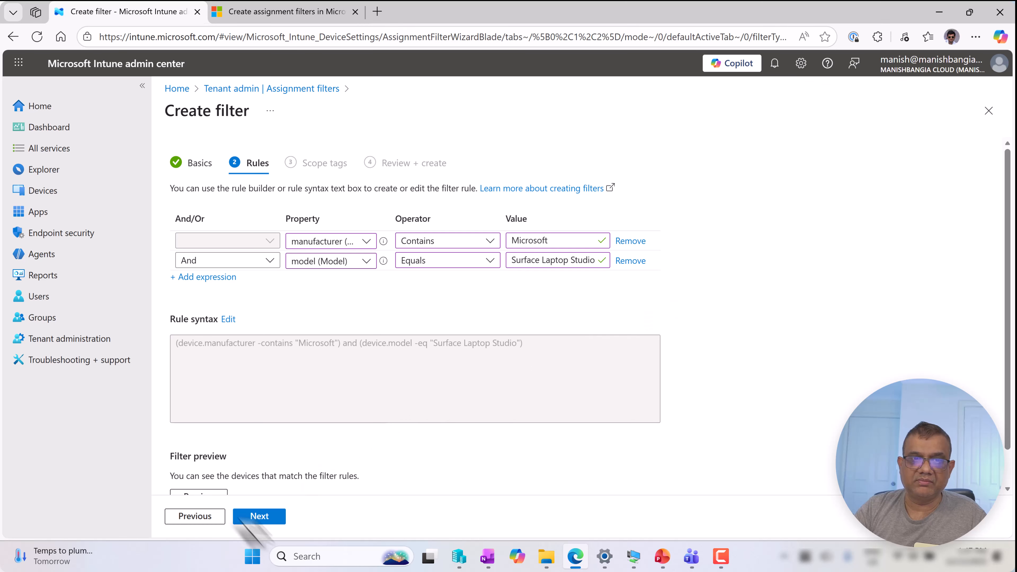
scroll(257, 469, "down", 1)
left_click(196, 457)
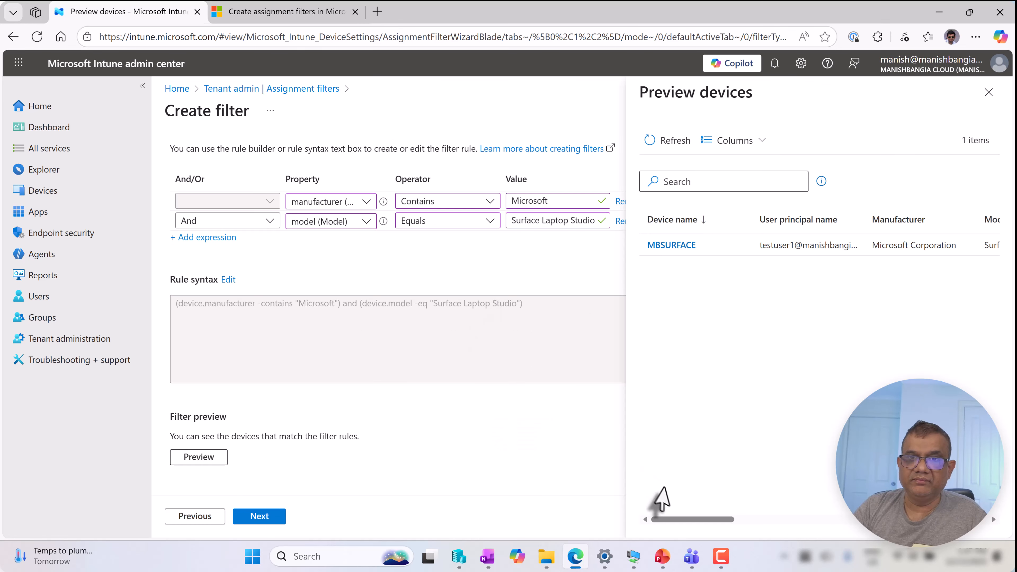
left_click_drag(716, 519, 766, 519)
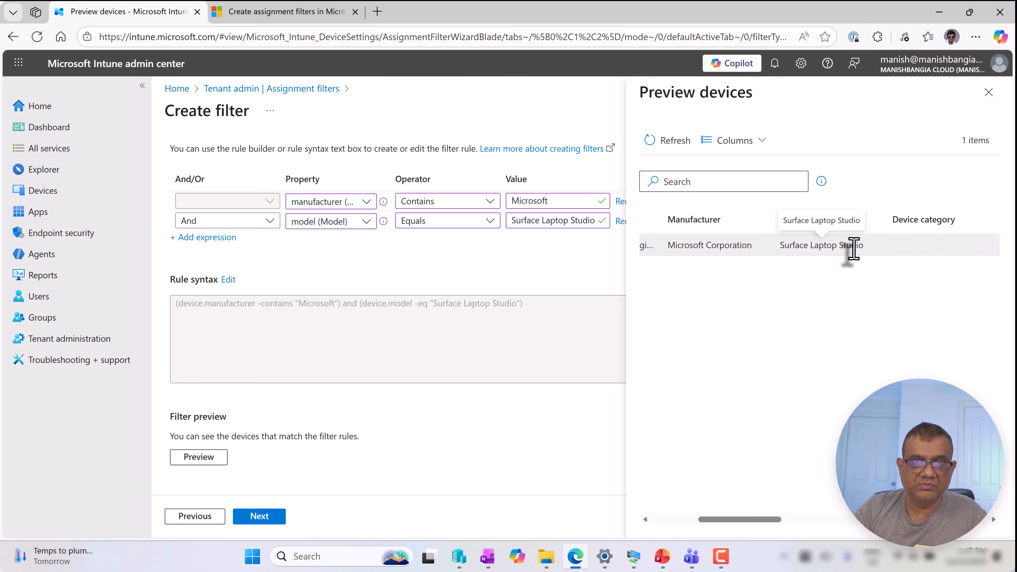
left_click(989, 92)
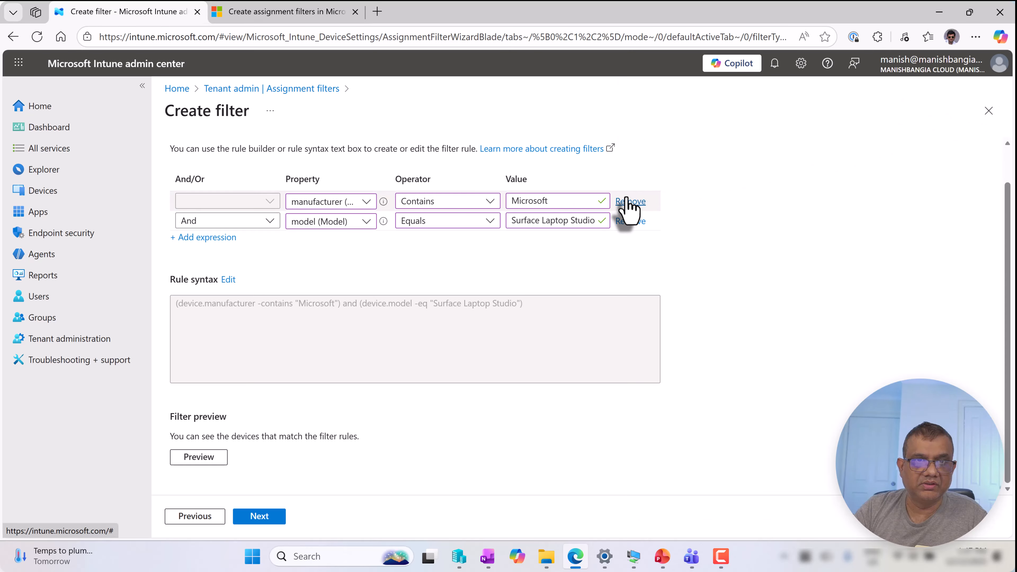
Remove the manufacturer rule and change the remaining model rule to Contains "surface"
left_click(629, 201)
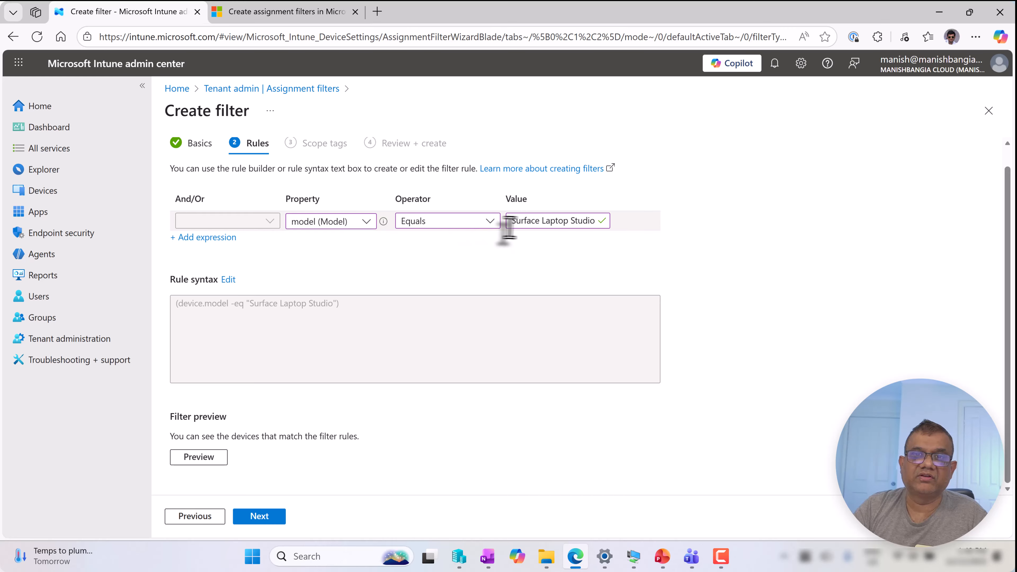
left_click(488, 221)
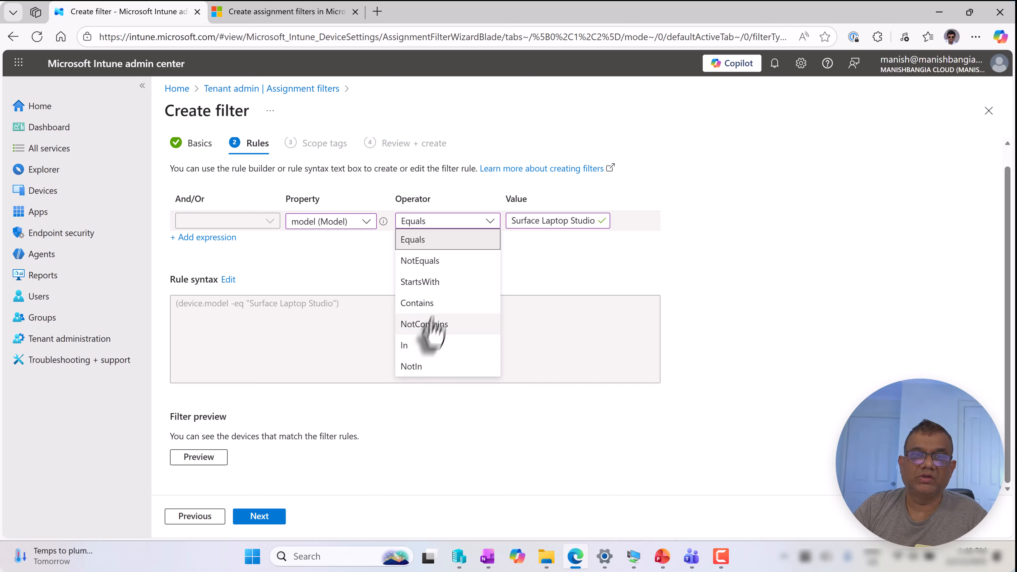
left_click(426, 305)
left_click_drag(505, 227, 656, 228)
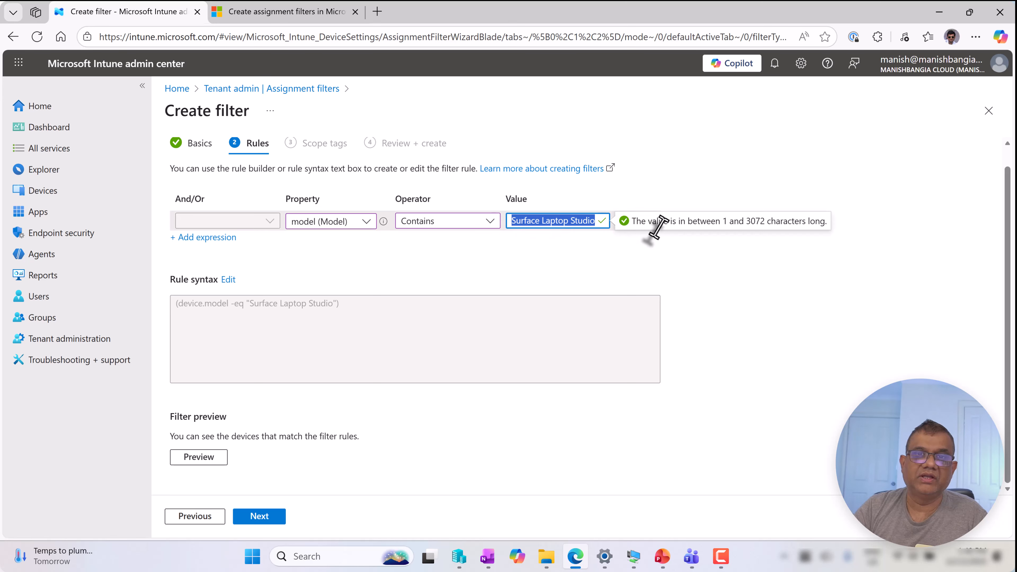
type("surface")
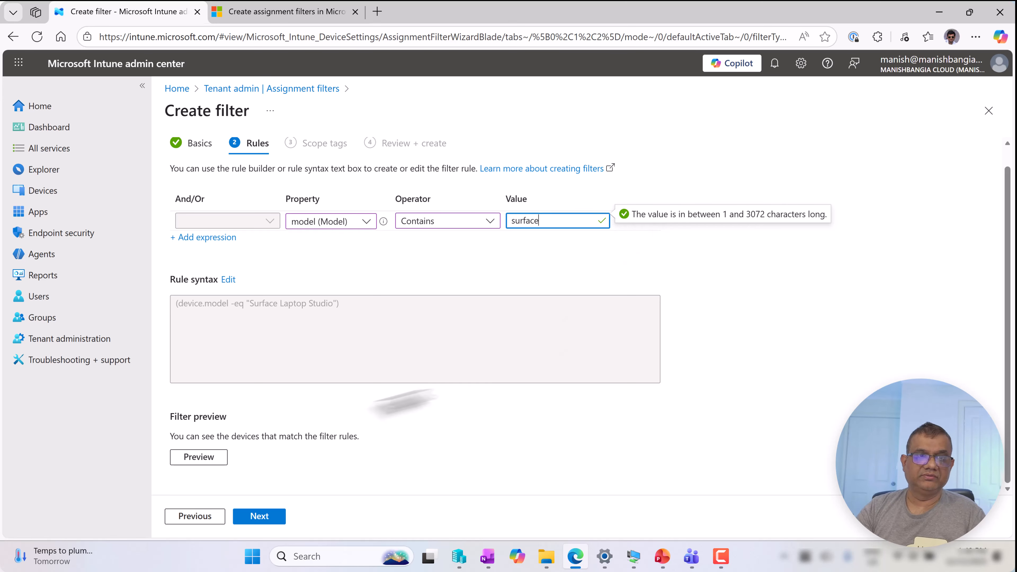
Preview the devices matching the model Contains rule and check their manufacturer and model
left_click(188, 464)
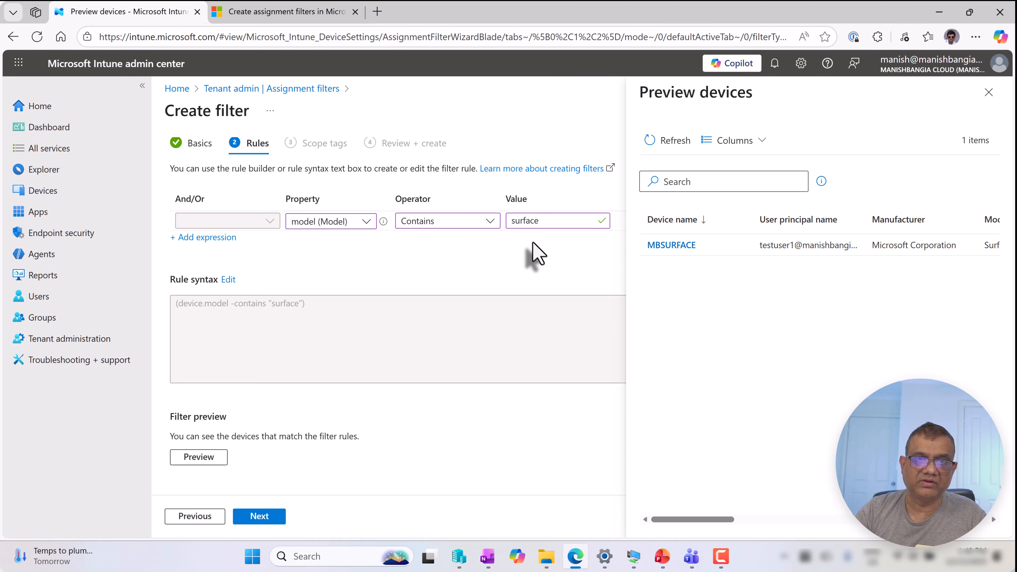
left_click(484, 223)
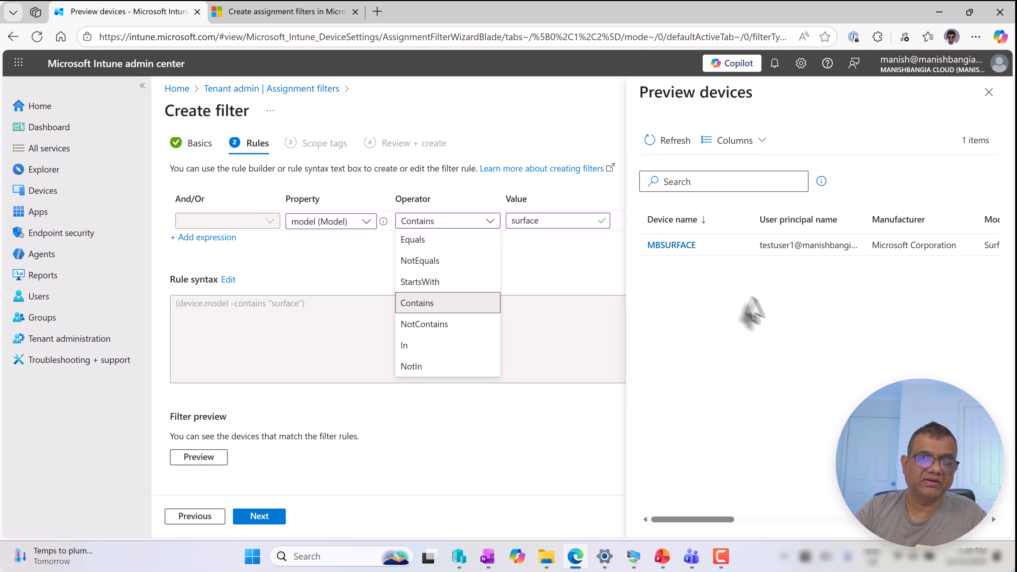
left_click_drag(710, 519, 737, 519)
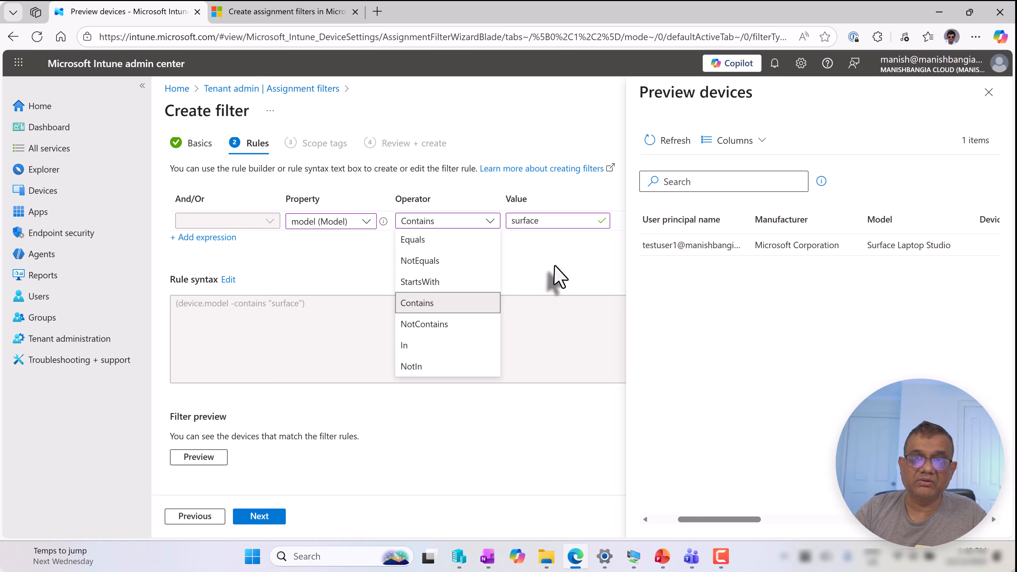
left_click(558, 277)
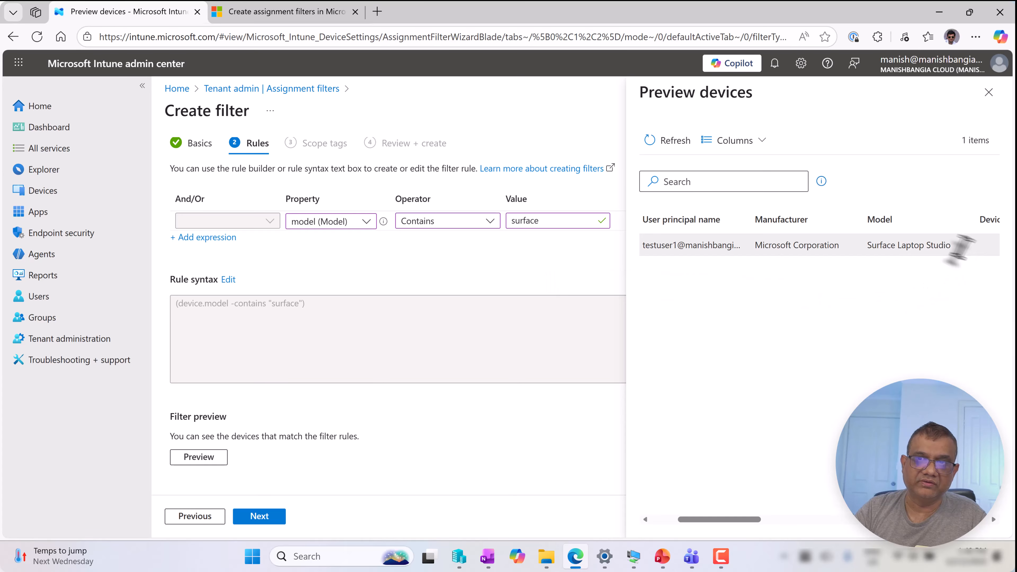
Copy the model name "Surface Laptop Studio" from the preview and use it as the model rule's value with the Equals operator
triple_click(861, 250)
key("ctrl+c")
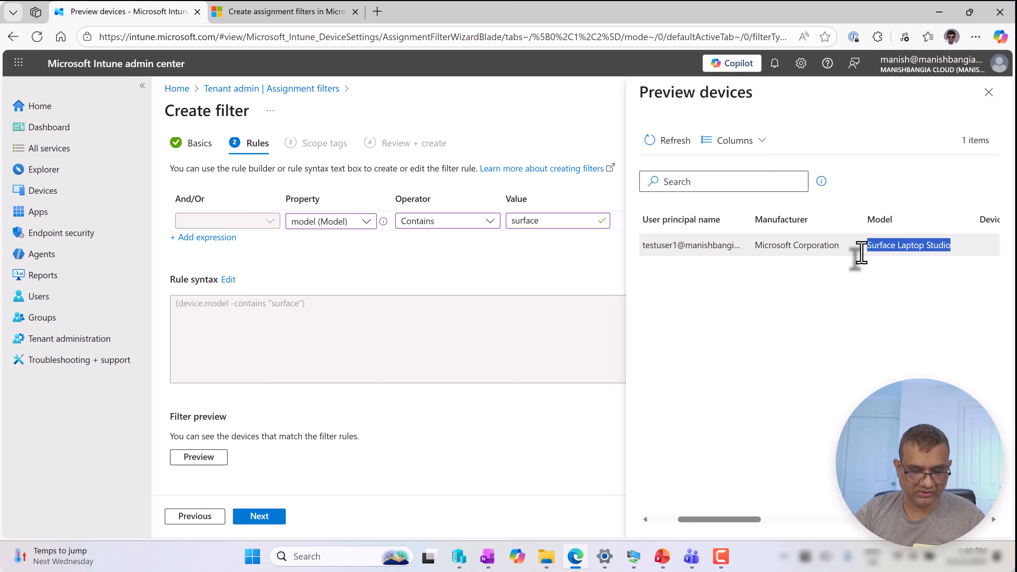
left_click(479, 221)
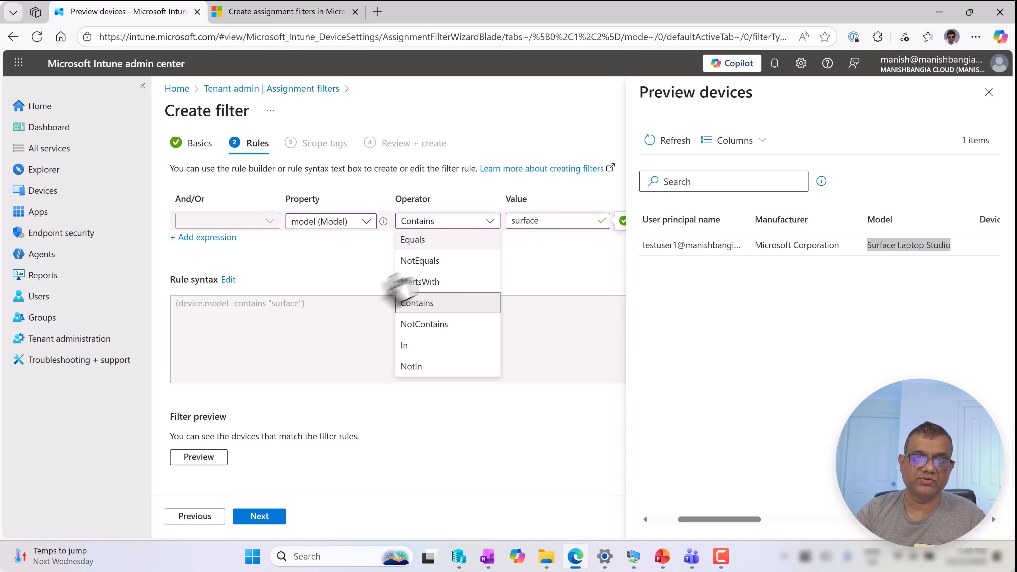
left_click(425, 240)
left_click(470, 223)
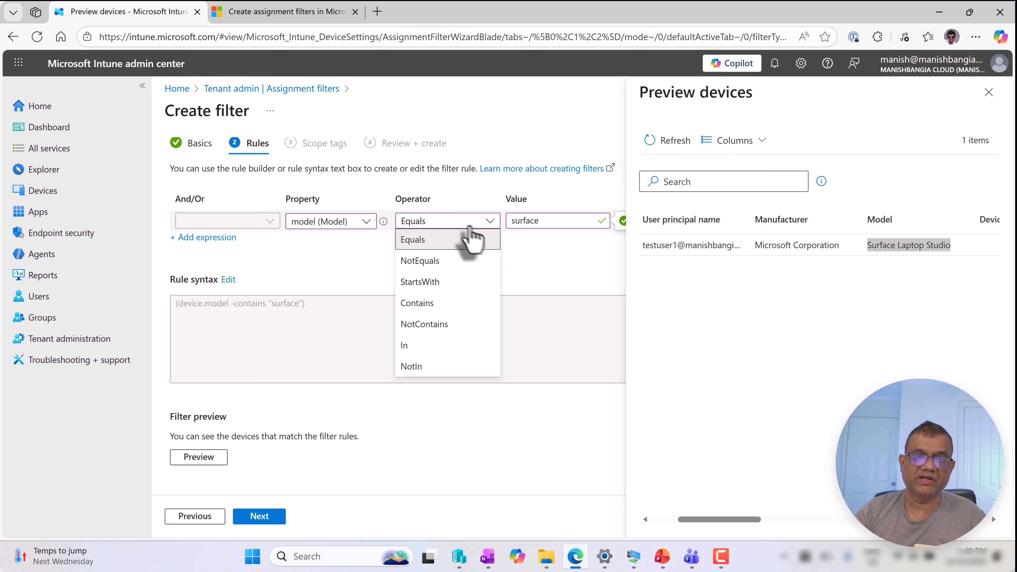
key("Tab")
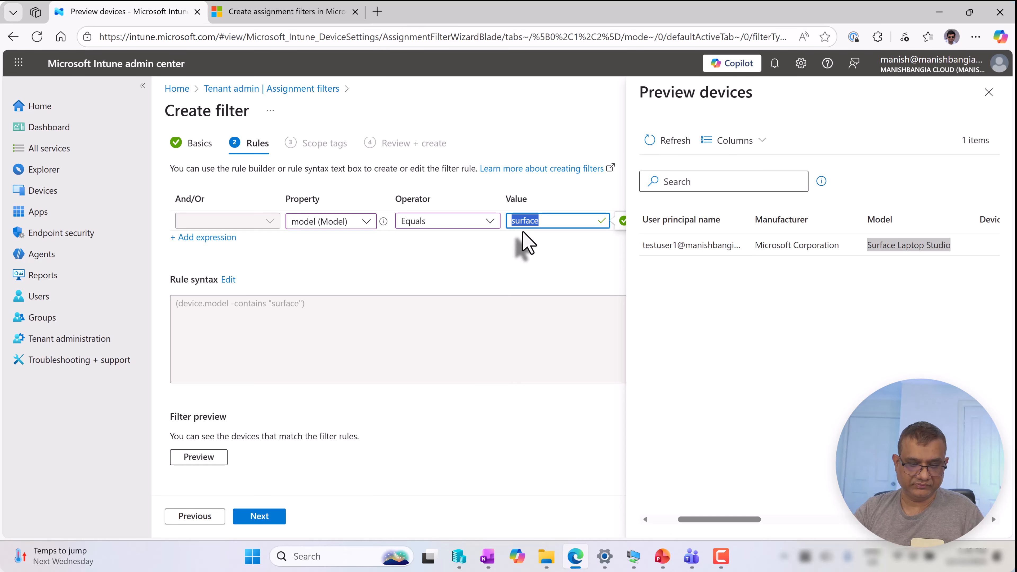
key("ctrl+v")
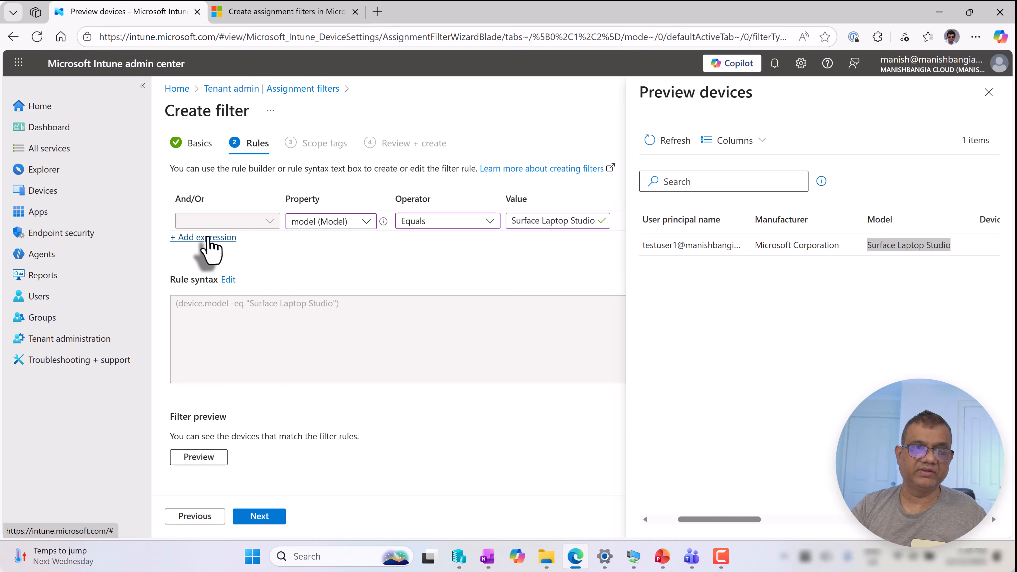
Add a second model rule joined with And that equals "Precision 7750"
left_click(207, 237)
left_click(320, 241)
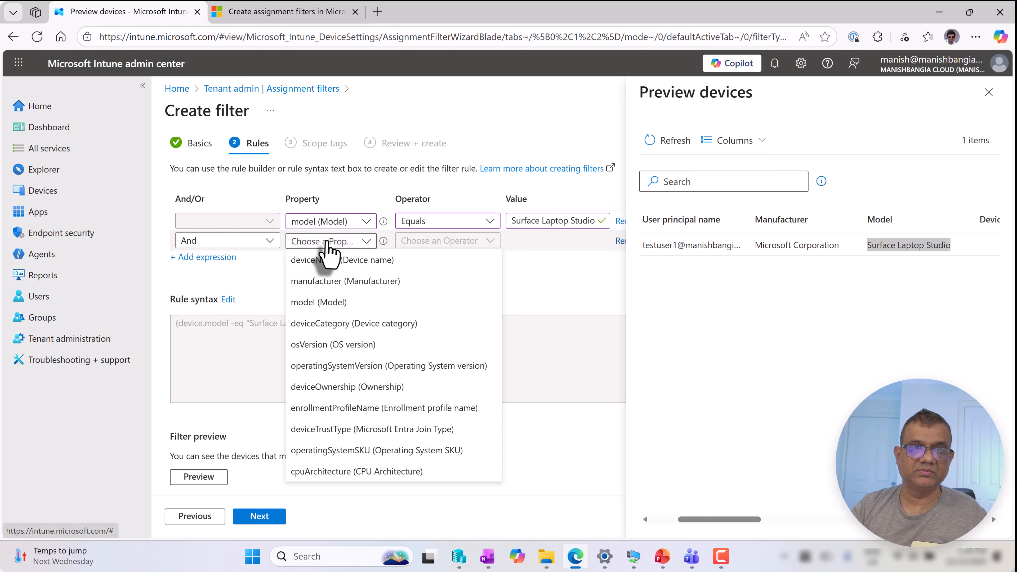
left_click(331, 306)
left_click(441, 241)
left_click(412, 260)
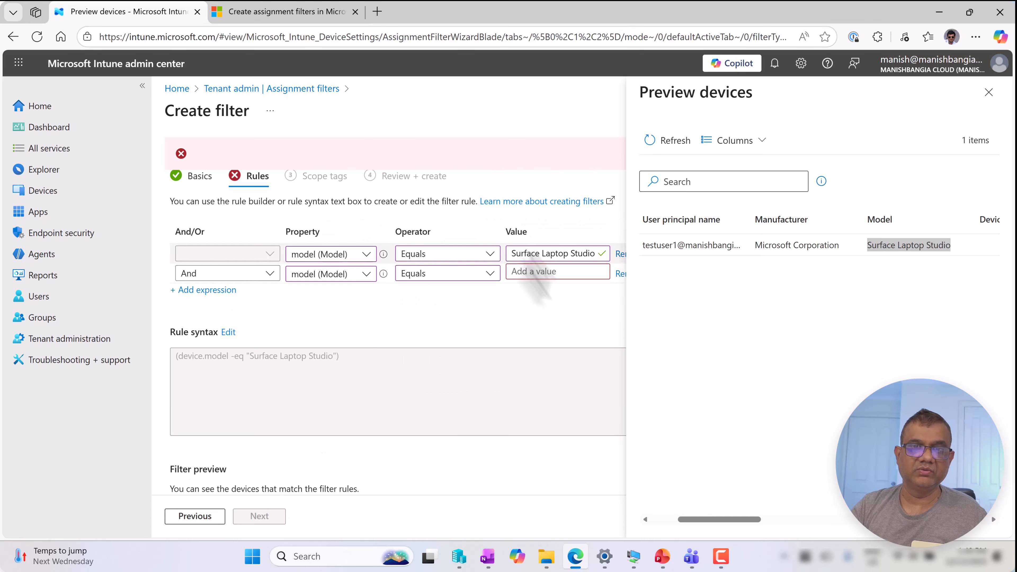
left_click(549, 273)
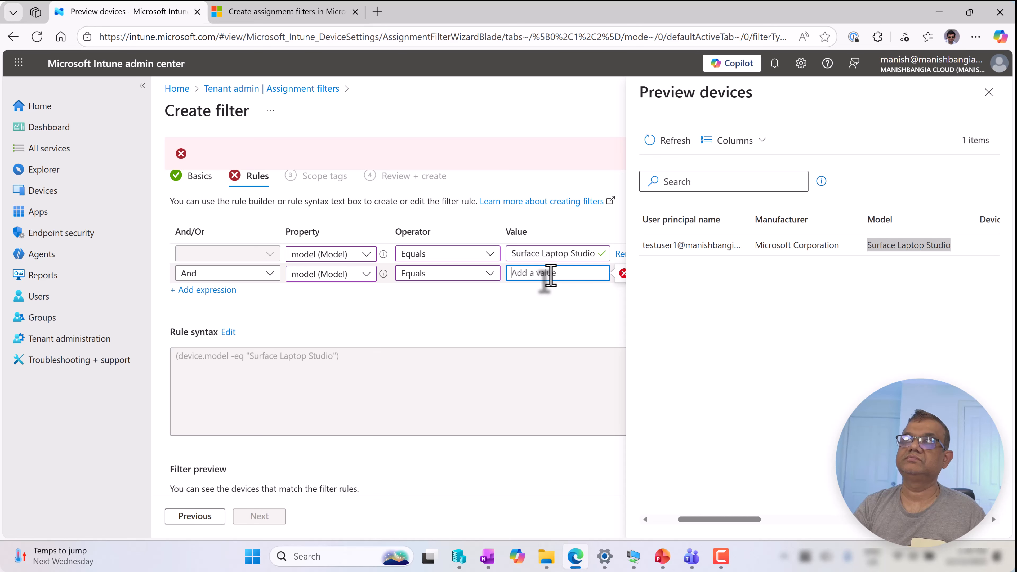
type("Precision 7750")
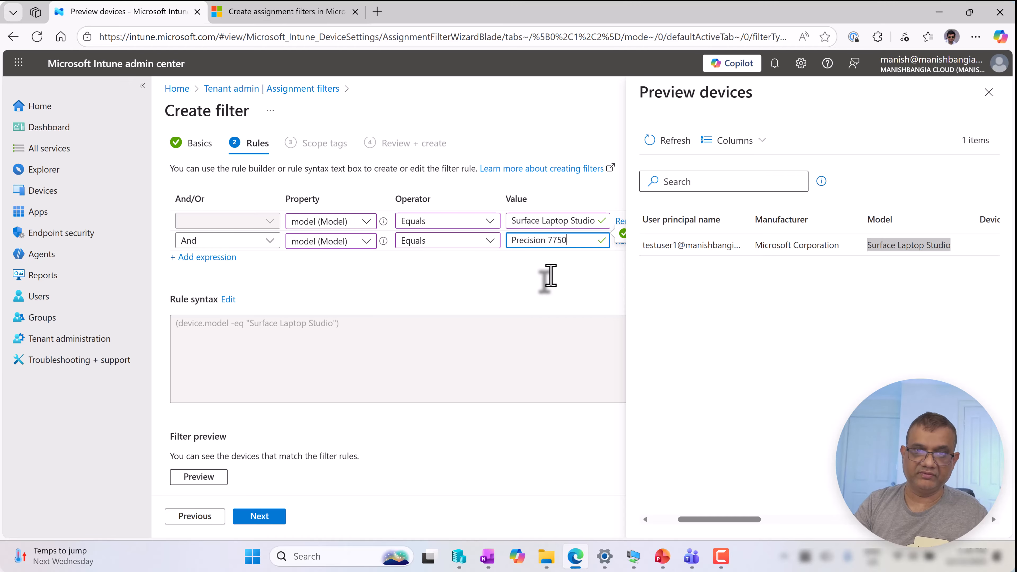
Preview the devices matching both model rules together, and change the connector between the rules to Or
left_click(199, 477)
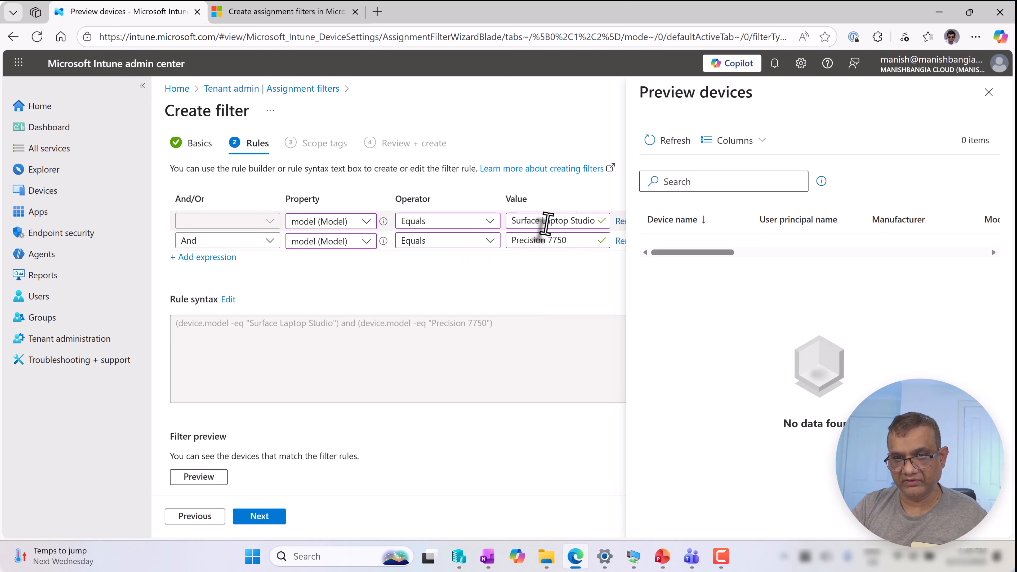
left_click(265, 241)
left_click(224, 280)
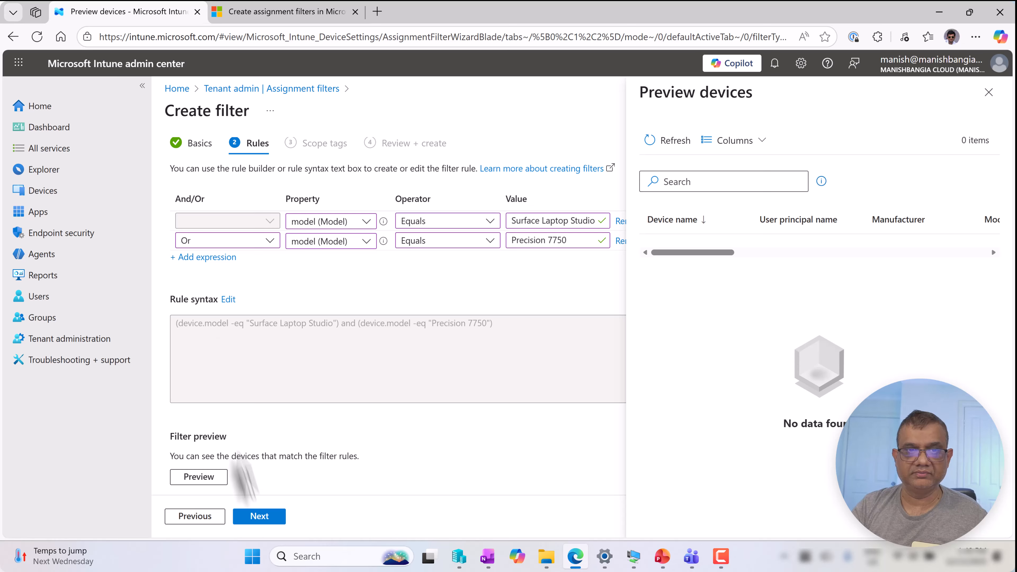
Preview the devices matching either model rule, check their details, and close the preview
left_click(186, 479)
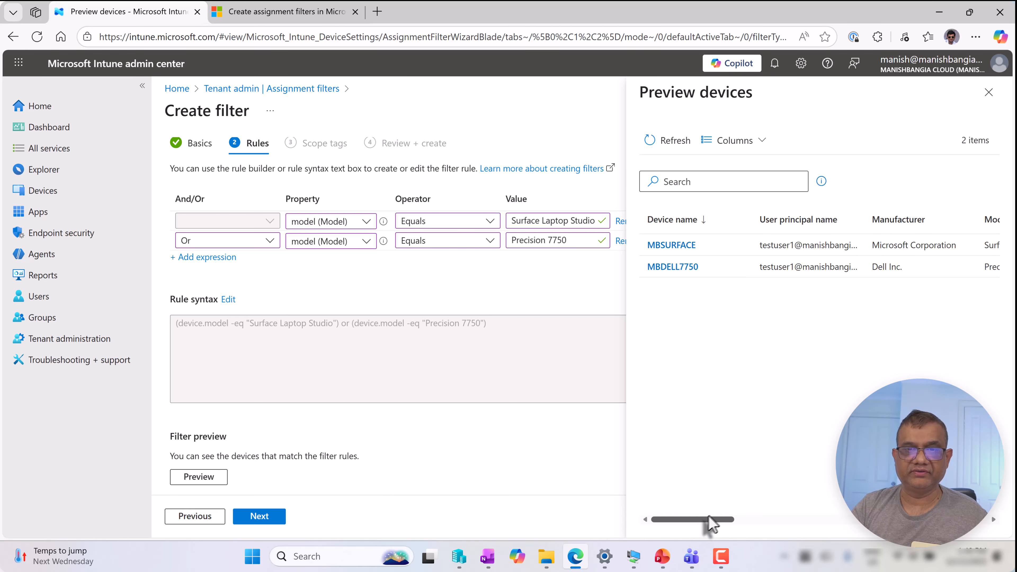
left_click_drag(709, 523, 624, 518)
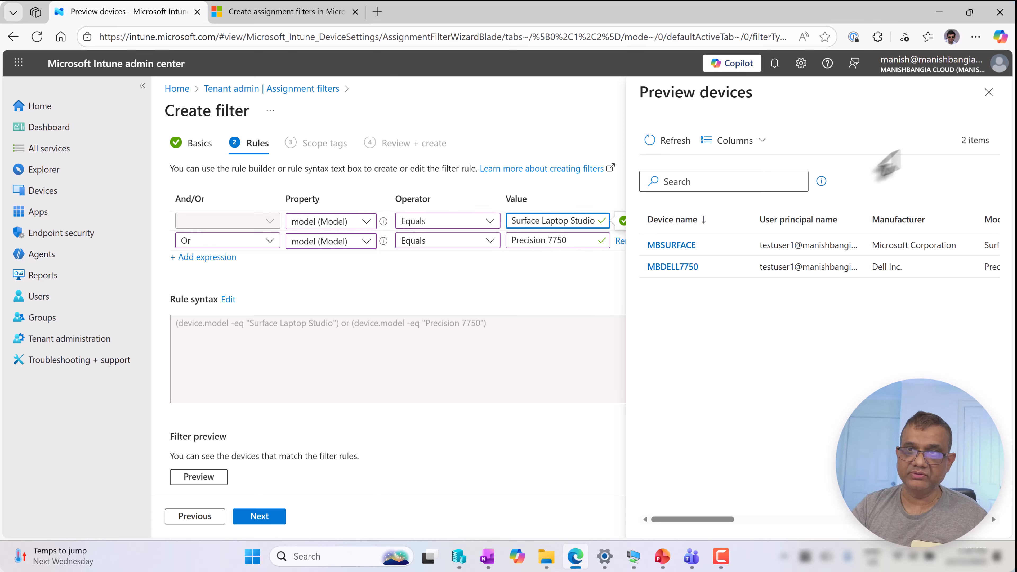
left_click(989, 93)
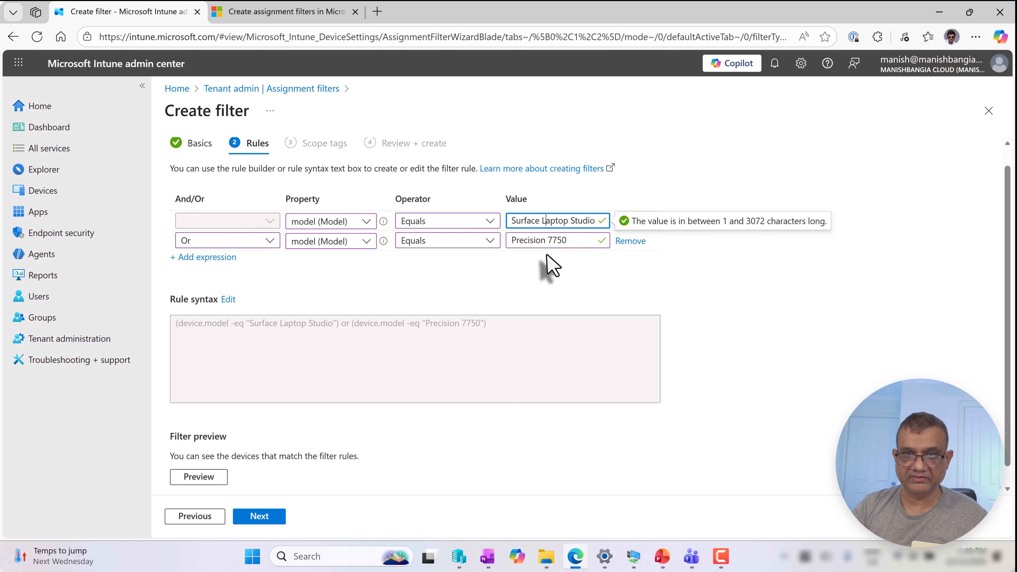
Inspect the combined model expression in the rule syntax editor and close the editor without saving any edit
left_click(545, 275)
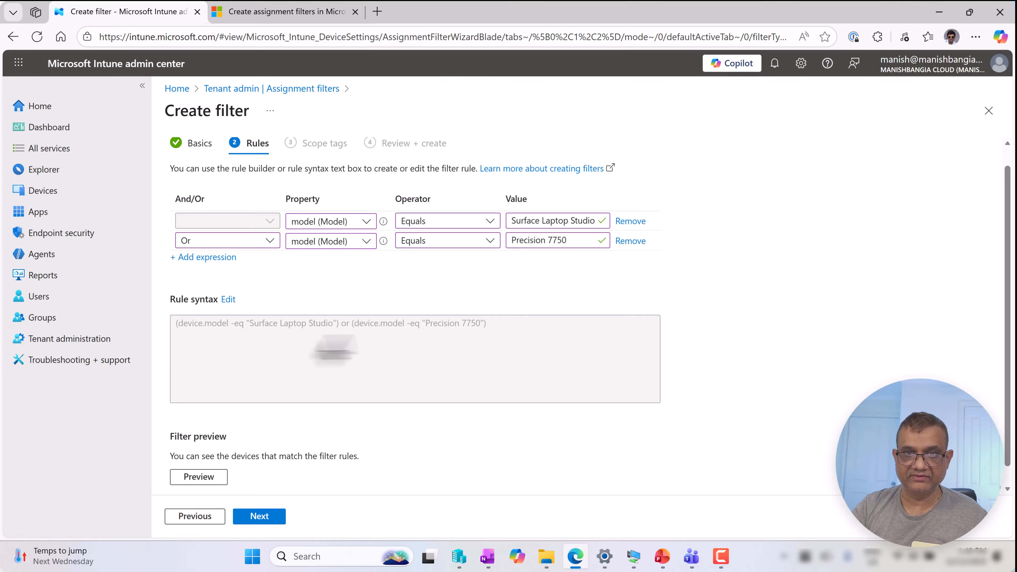
left_click(229, 299)
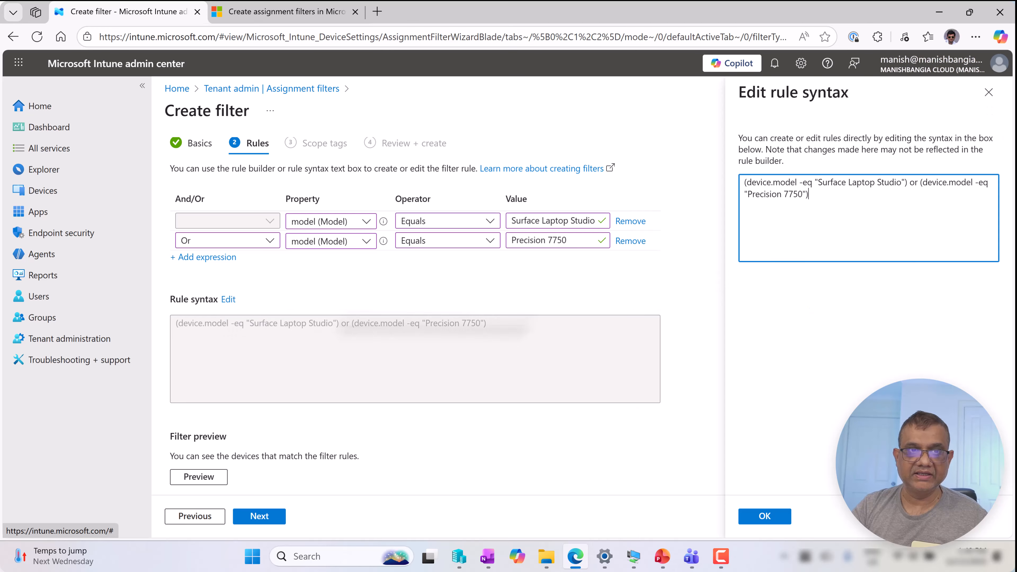
left_click(988, 92)
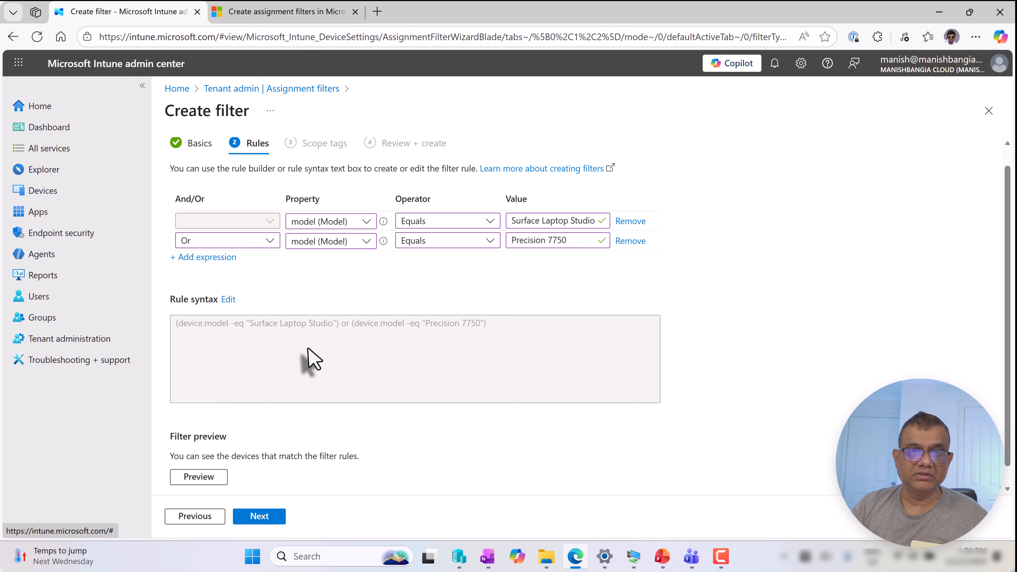
left_click(228, 300)
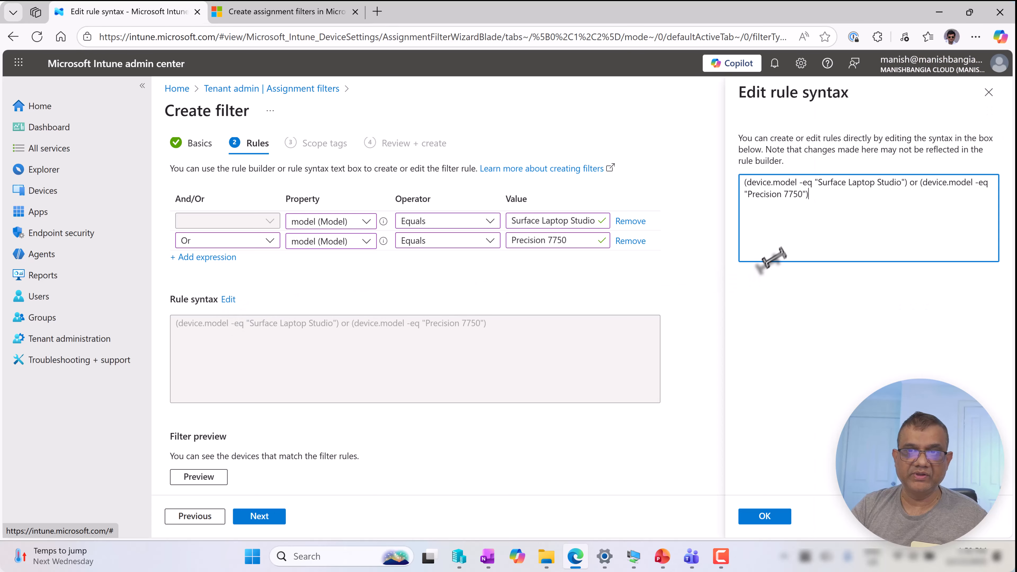
left_click(811, 183)
key("BackSpace")
key("BackSpace")
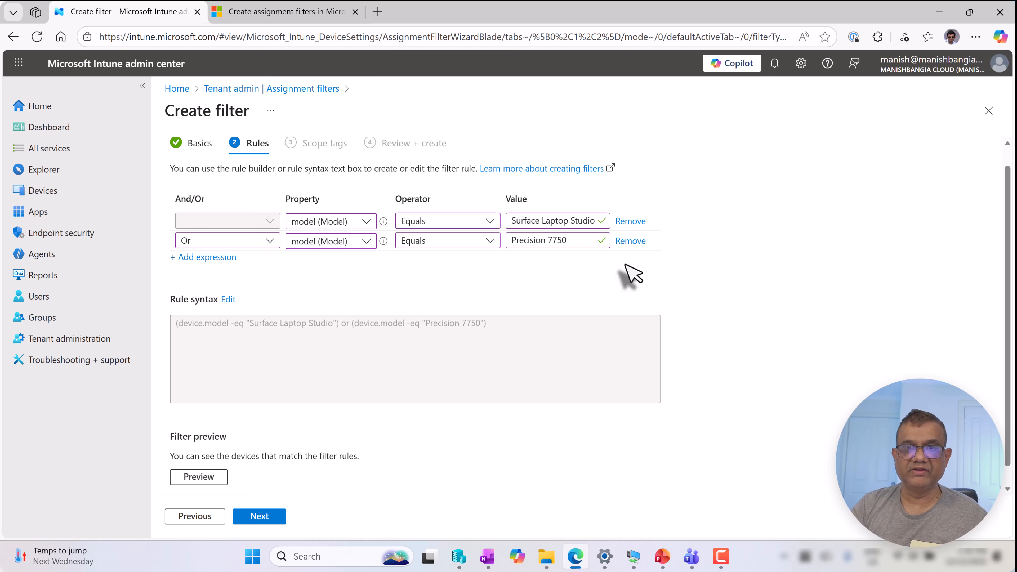
Remove the second model rule, the one for "Precision 7750"
left_click(582, 242)
key("ctrl+a")
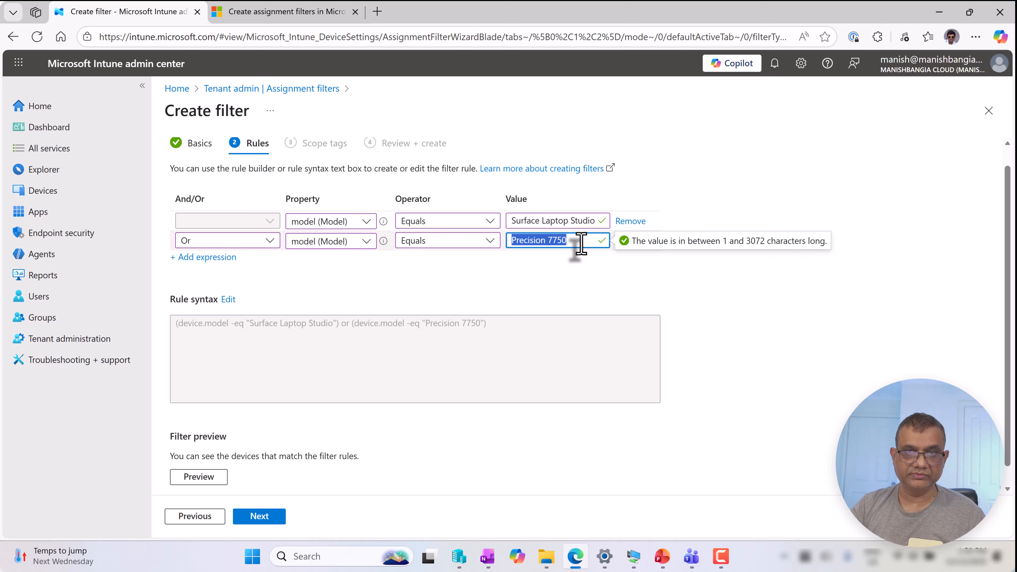
left_click(632, 242)
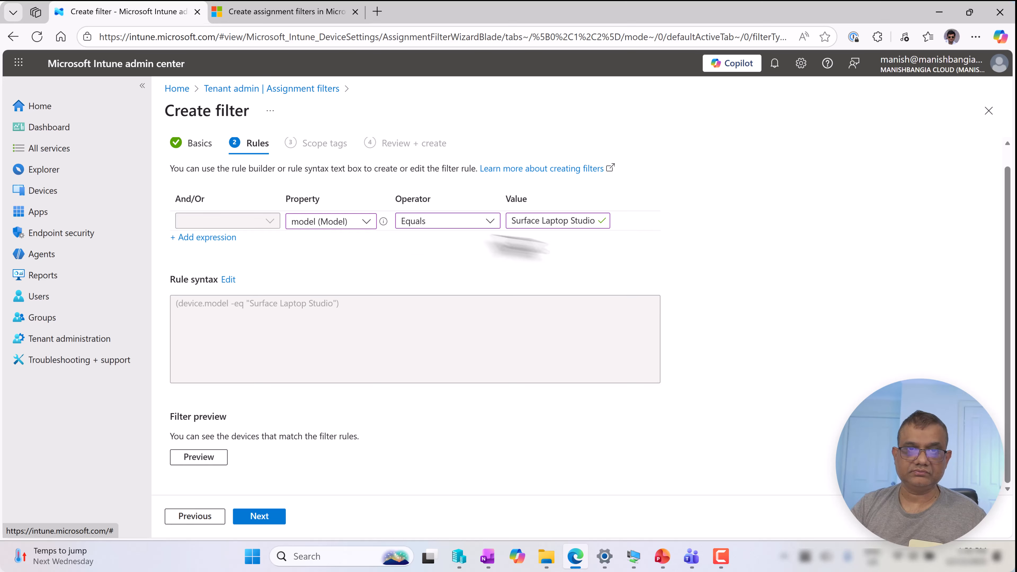
Change the model rule's operator to In and rewrite its value in array format as ["Surface Laptop Studio"]
left_click(491, 220)
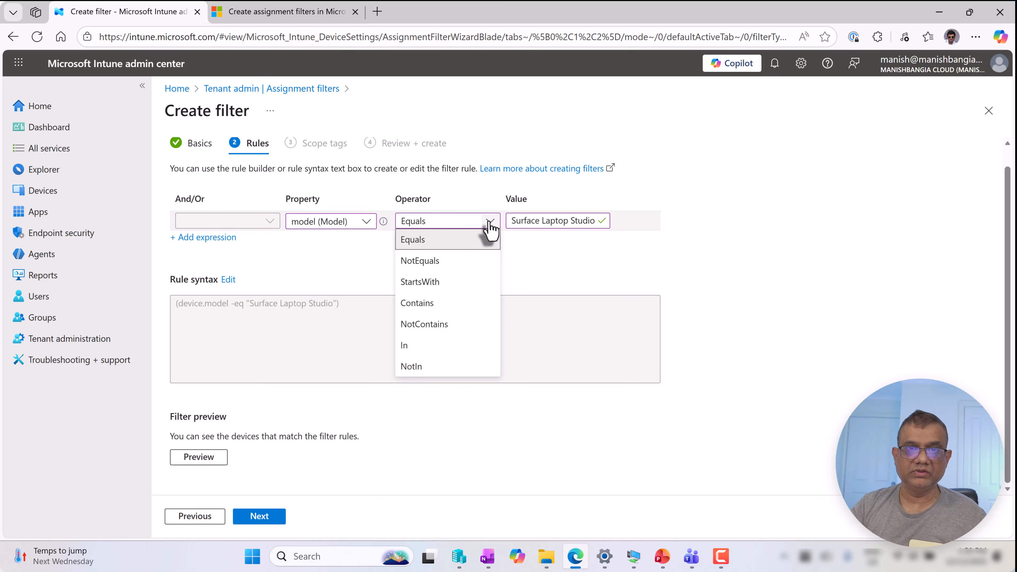
left_click(427, 355)
left_click(509, 254)
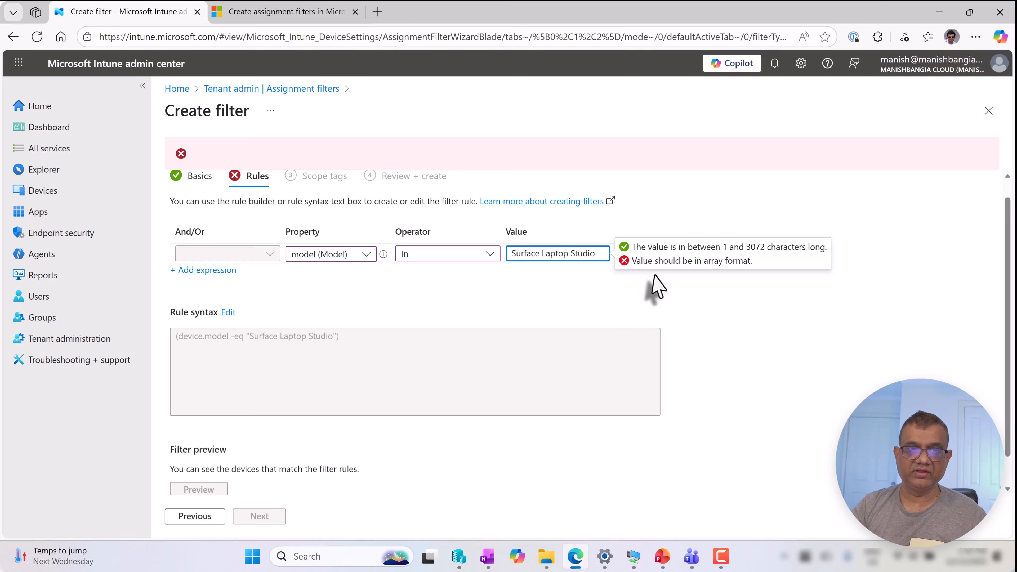
type("[")
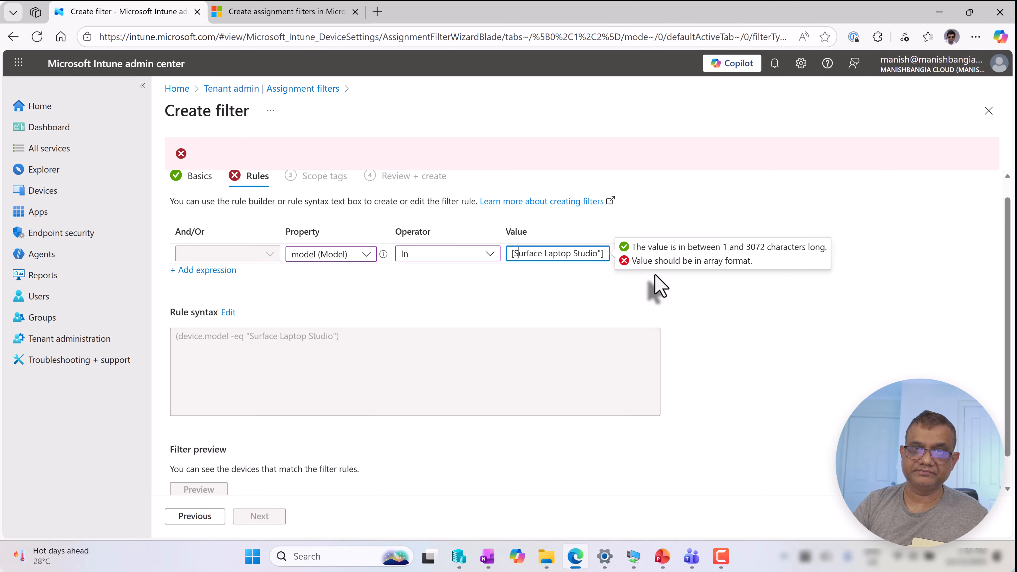
type("\"")
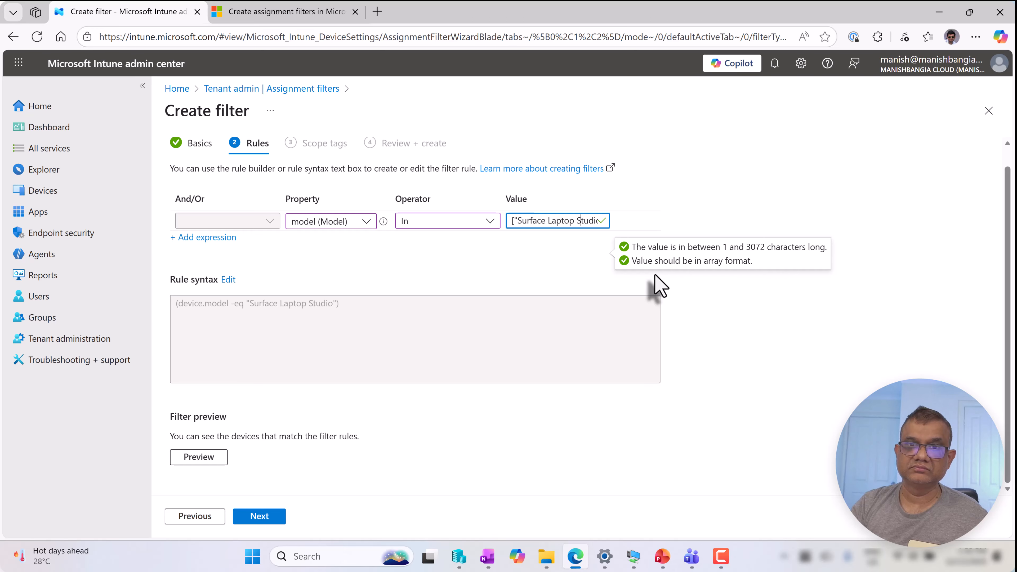
Extend the model array to ["Surface Laptop Studio","Precision 7750"] and preview the devices matching the In rule
key("Right")
key("Right")
key("Right")
key("Right")
key("Right")
key("Right")
key("Right")
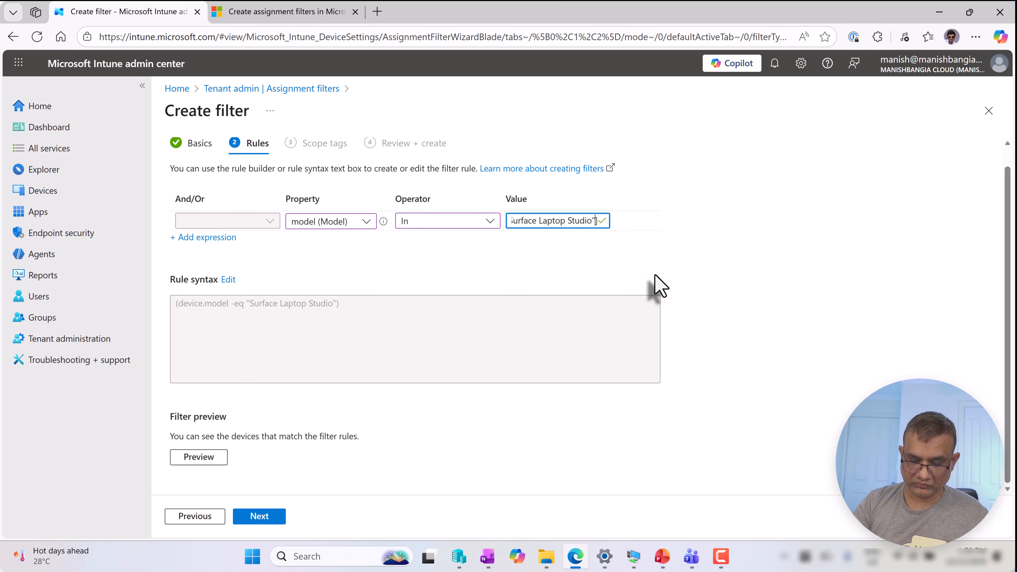
type(",\"Pre")
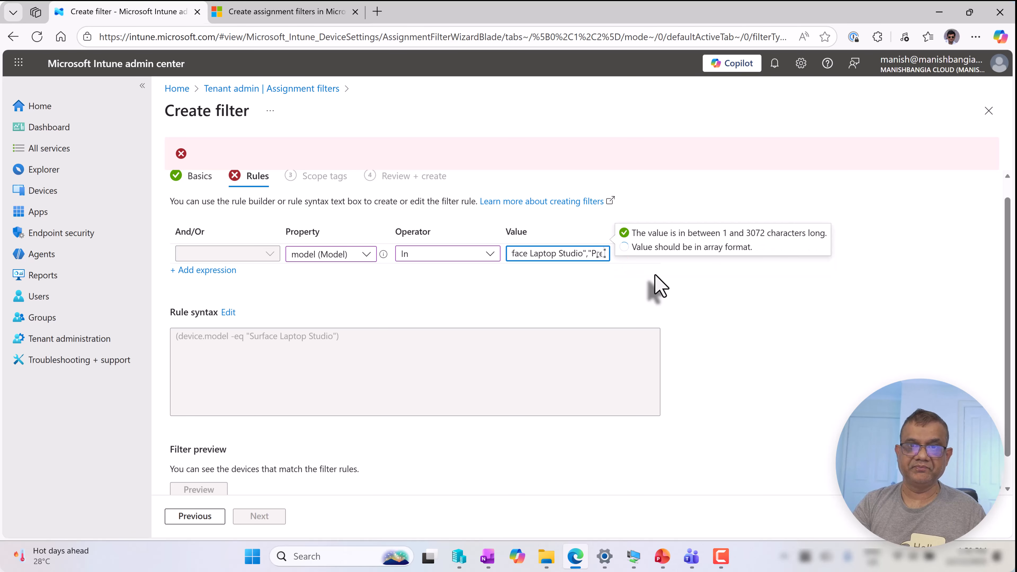
type("cision 7750")
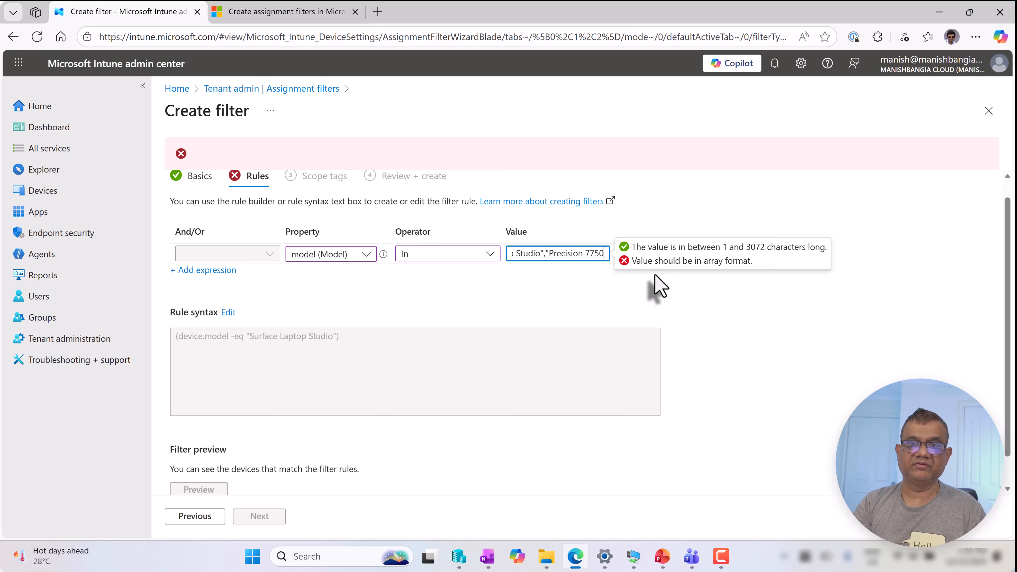
type("\"")
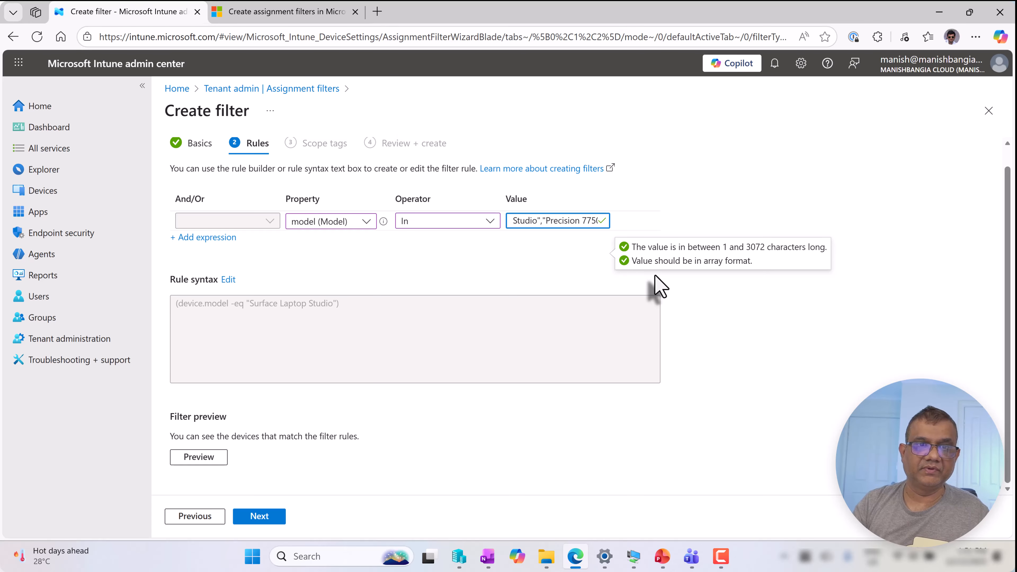
key("Tab")
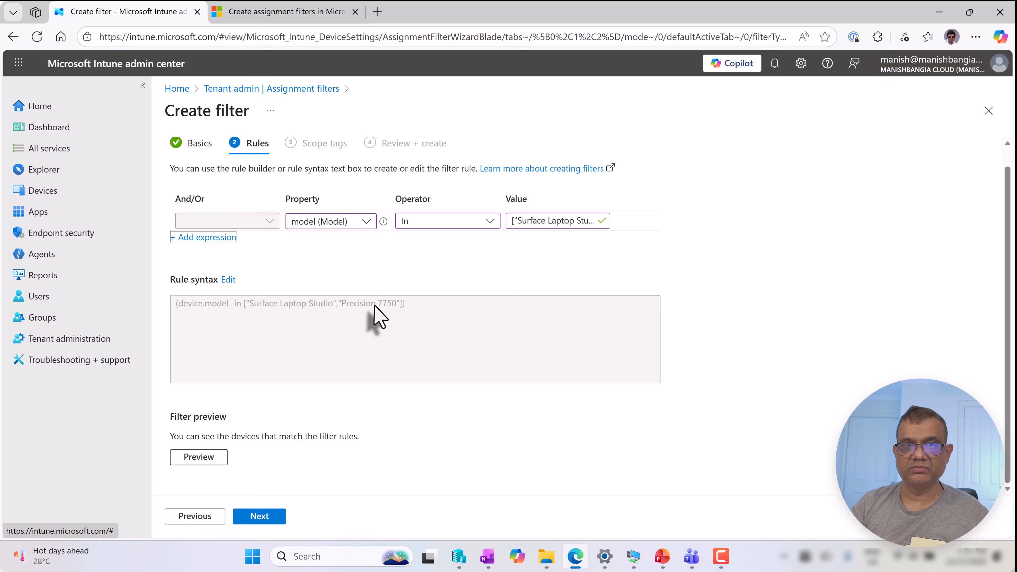
left_click(204, 459)
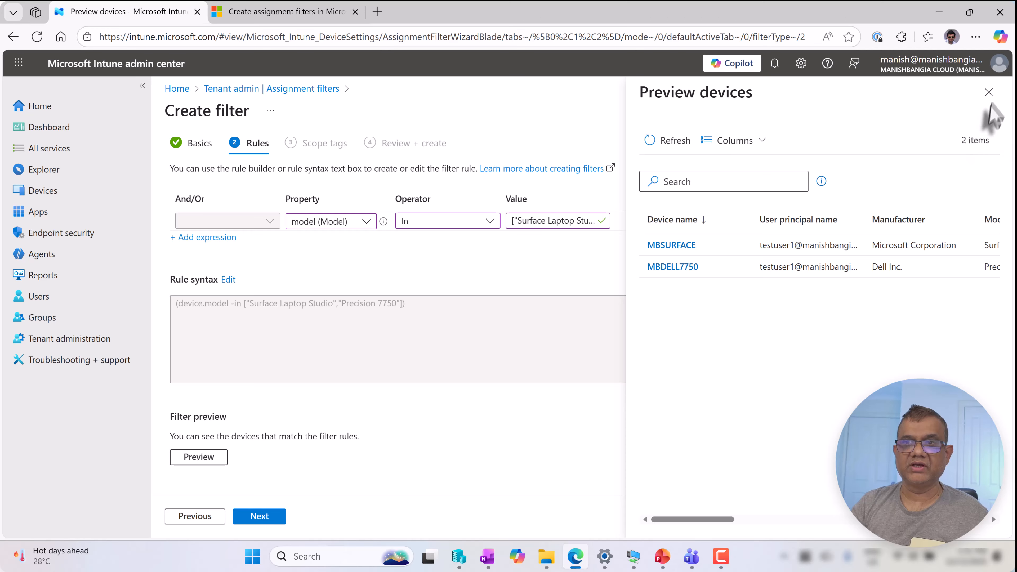
left_click(989, 92)
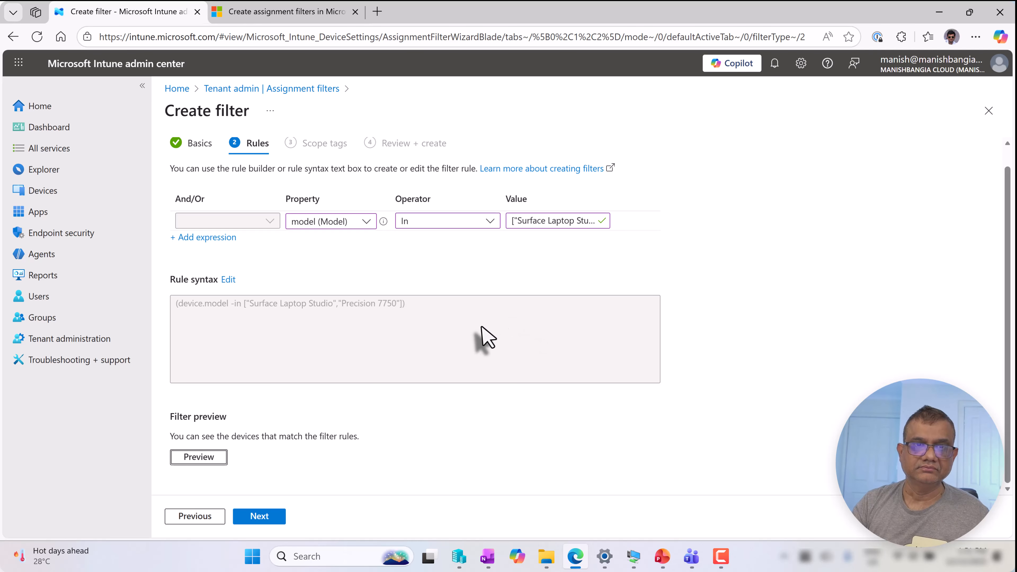
Change the rule to osVersion StartsWith "10.0.2" and preview the matching devices
left_click(359, 221)
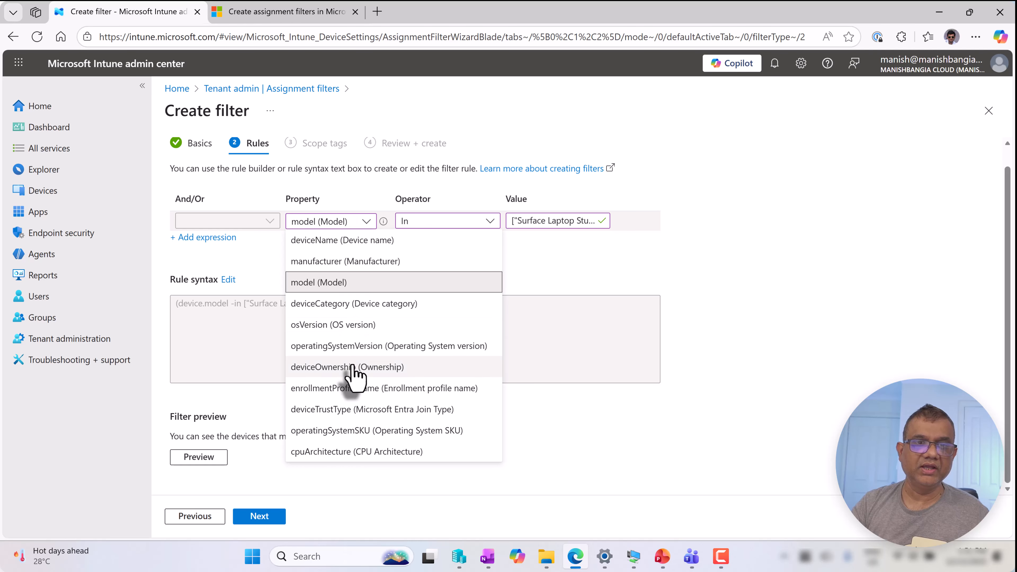
left_click(362, 325)
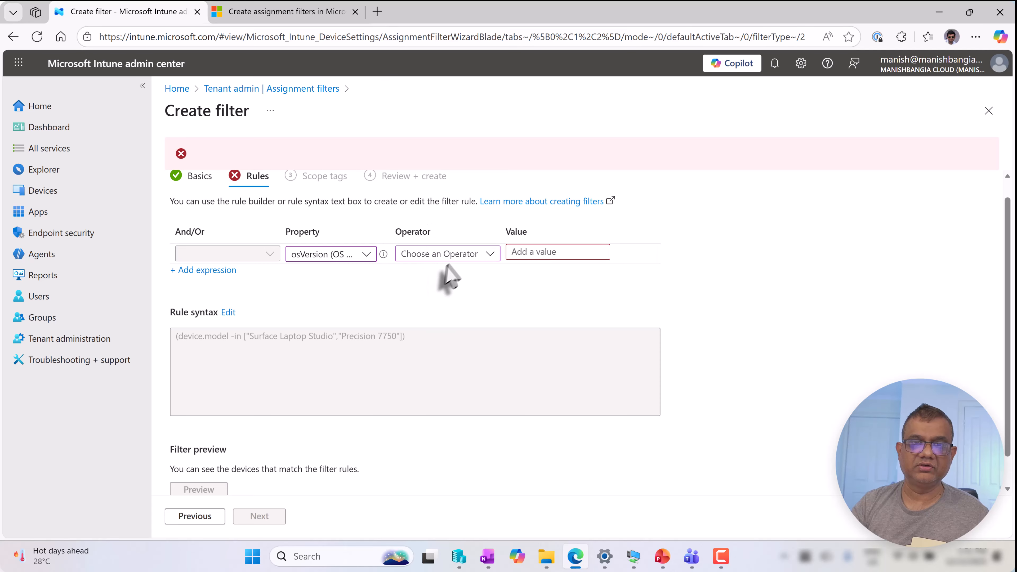
left_click(443, 256)
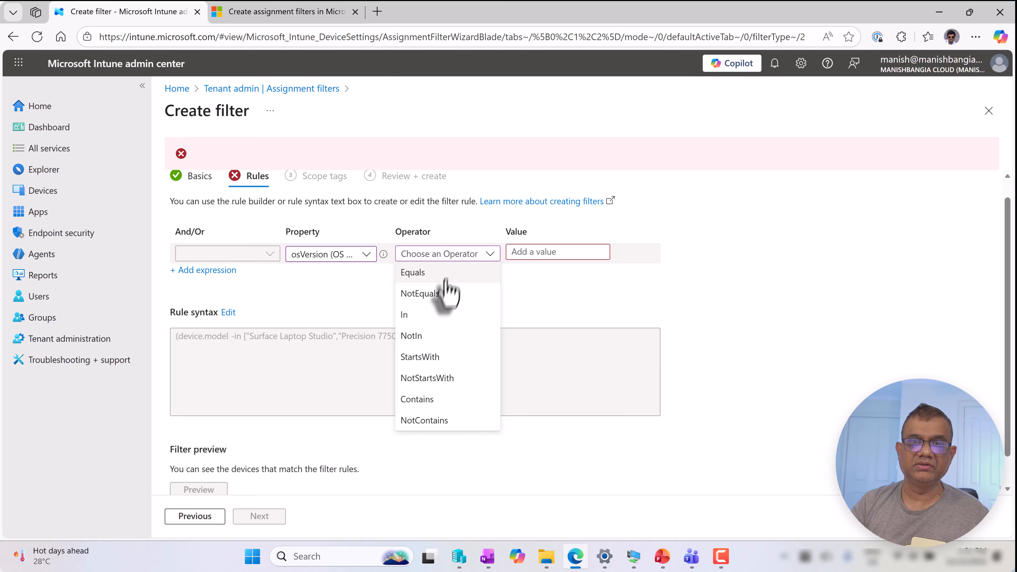
left_click(421, 357)
left_click(555, 253)
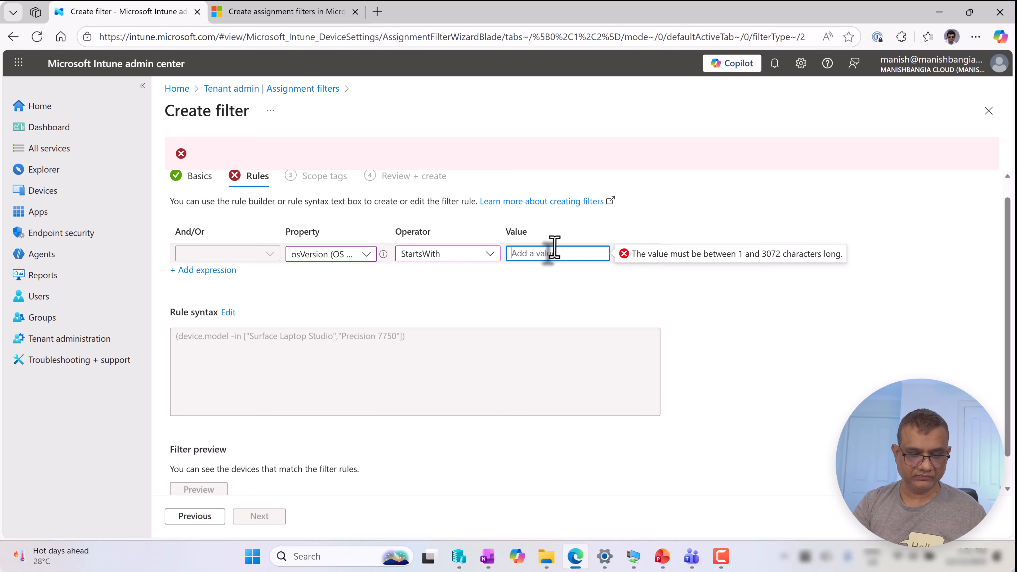
type("10.0.2")
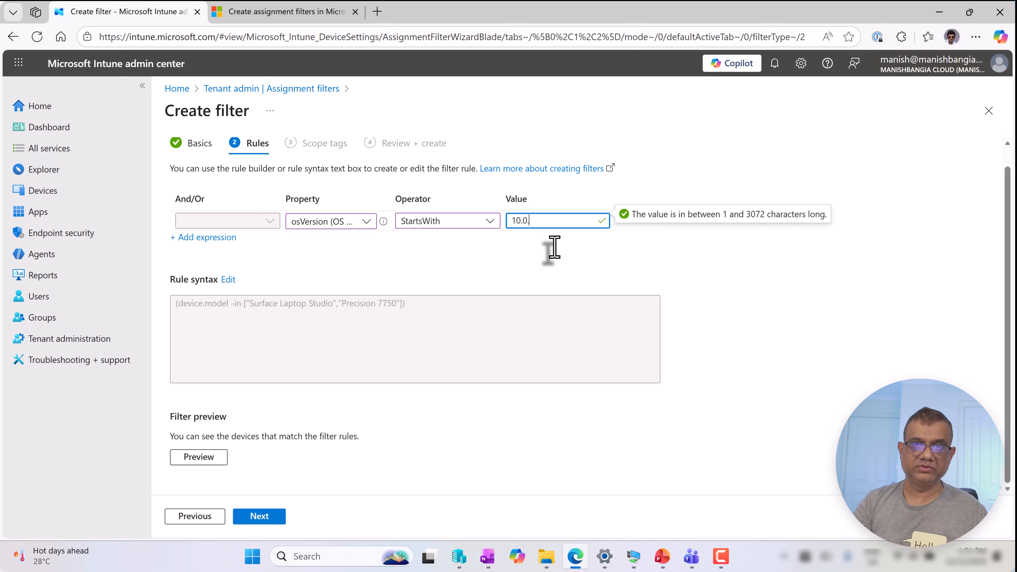
left_click(194, 457)
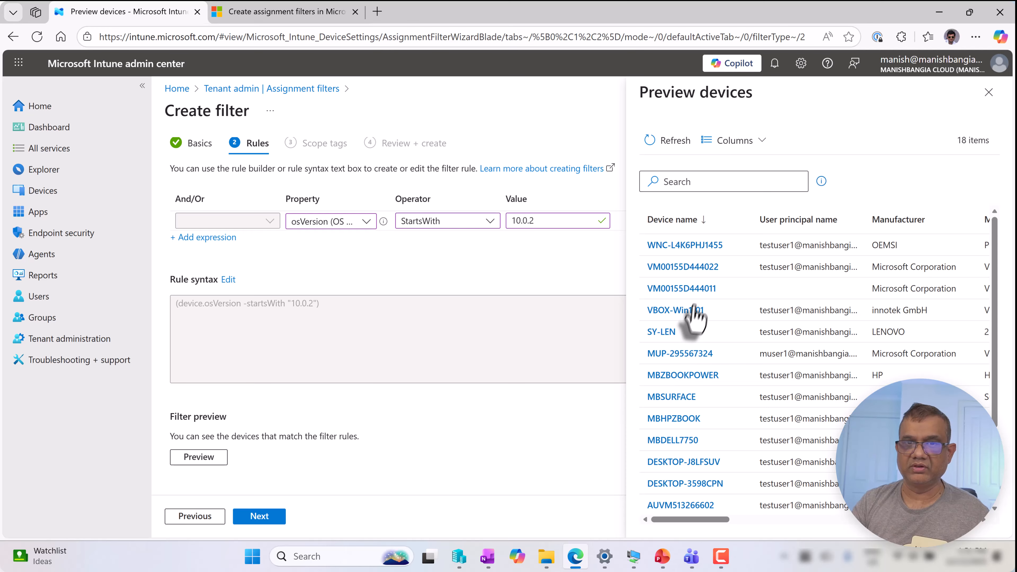
Set the osVersion rule's value to "10.0.1" and preview the matching devices again
left_click(557, 221)
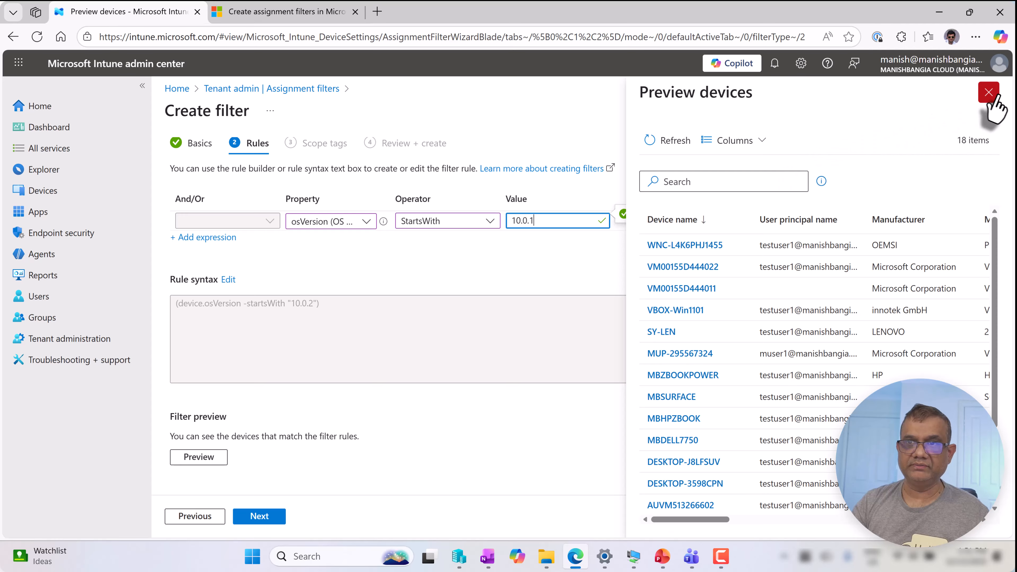
left_click(989, 95)
left_click(190, 459)
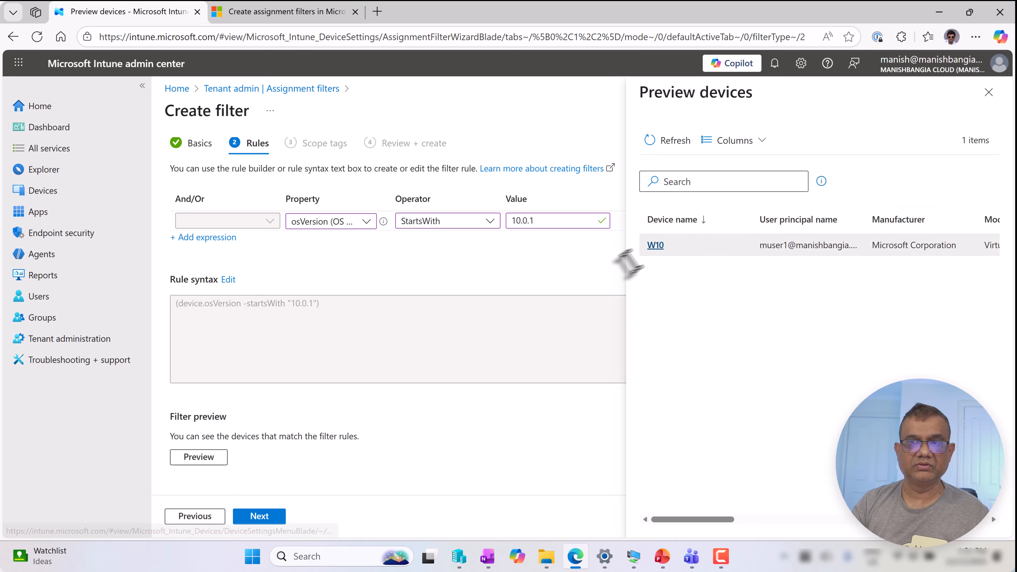
Set the osVersion rule's value to "10.0.26100", preview the matching devices, and close the preview
left_click(544, 227)
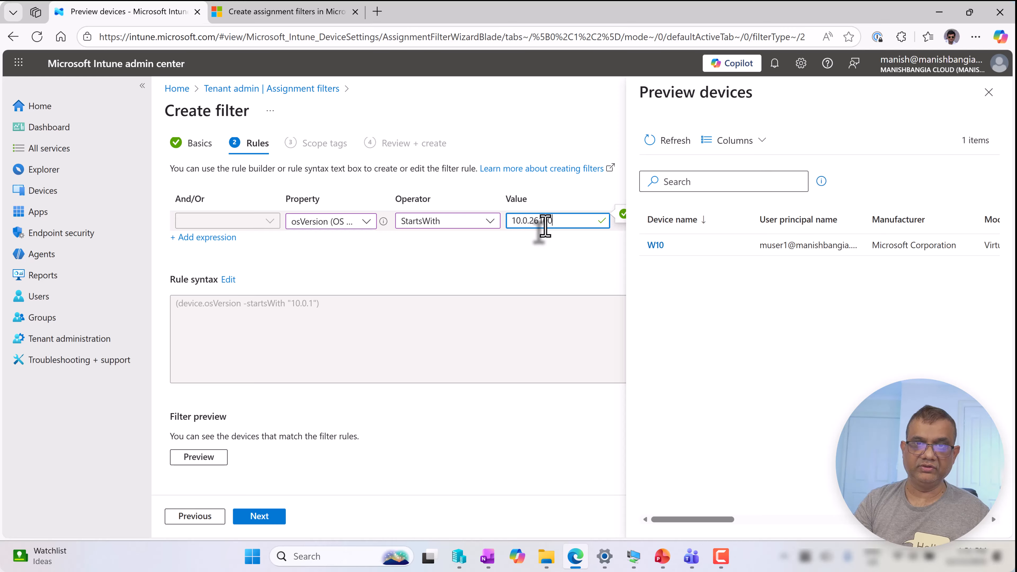
left_click(988, 93)
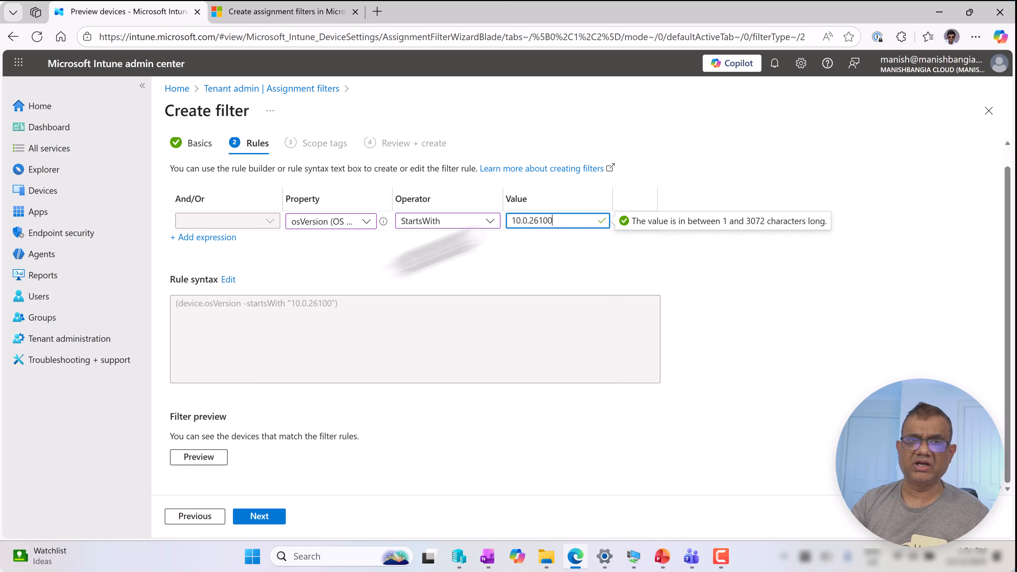
left_click(197, 456)
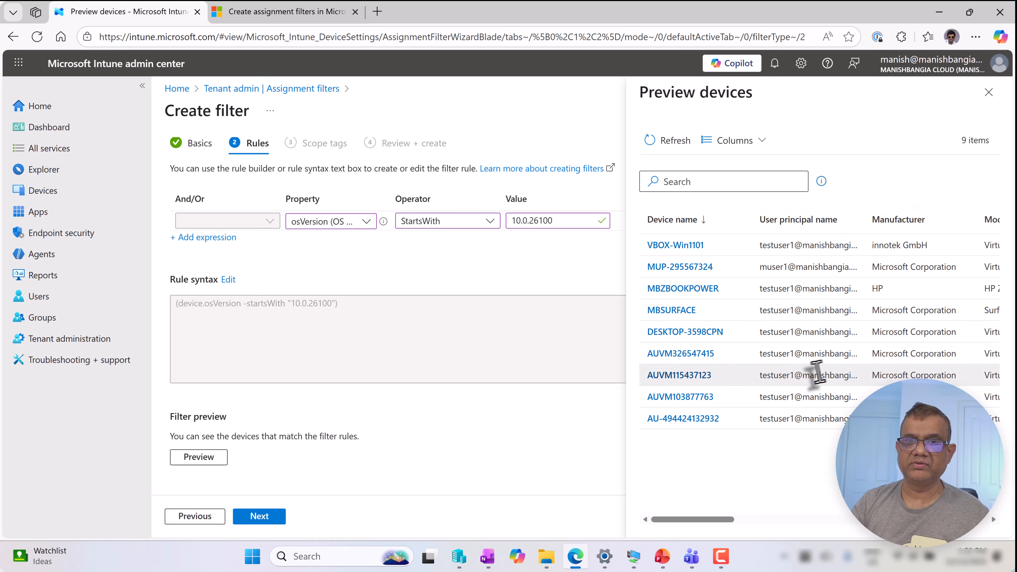
left_click(989, 92)
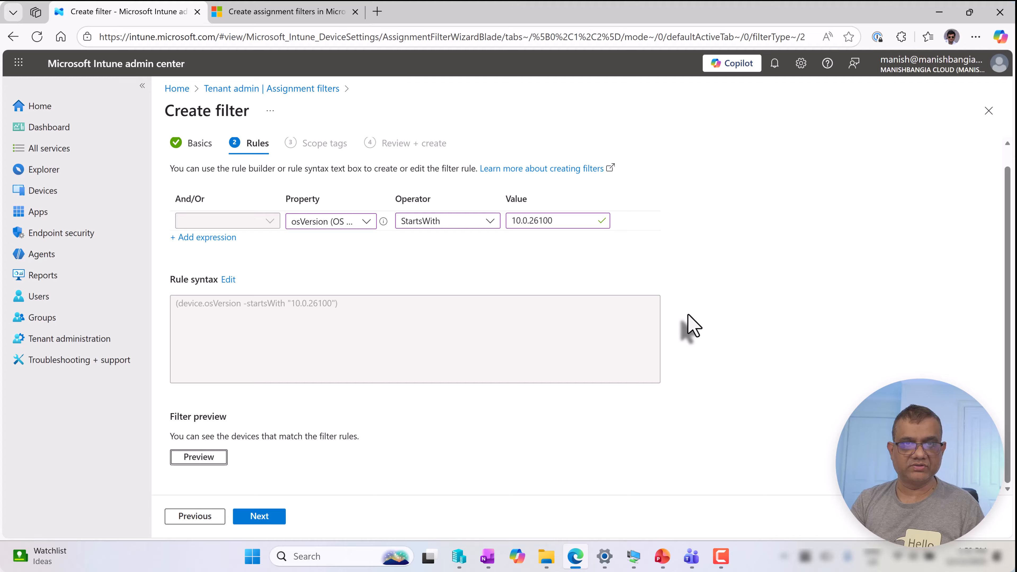
Switch the rule's property to deviceOwnership with the Equals operator and check which ownership values are offered
left_click(321, 223)
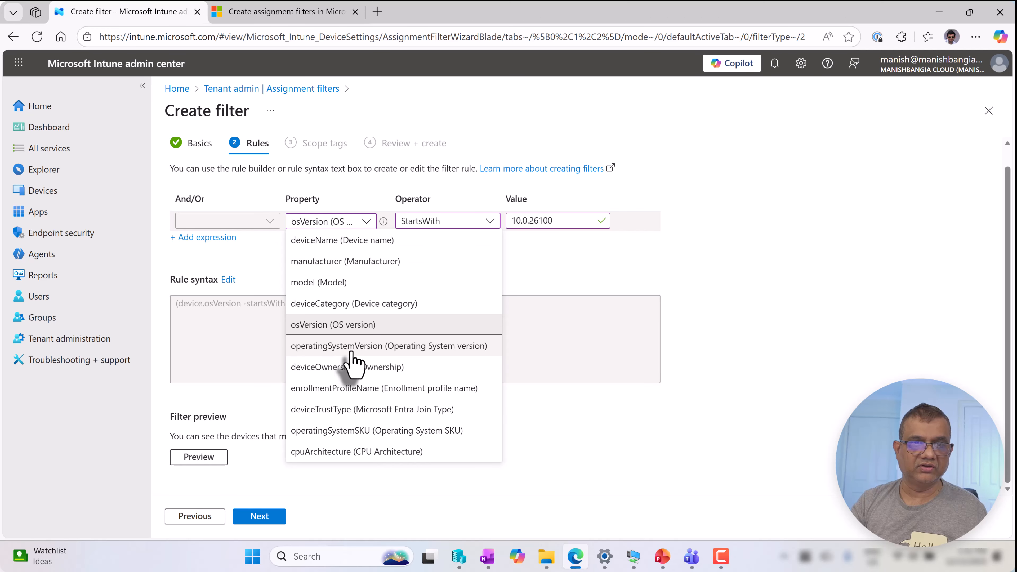
left_click(361, 367)
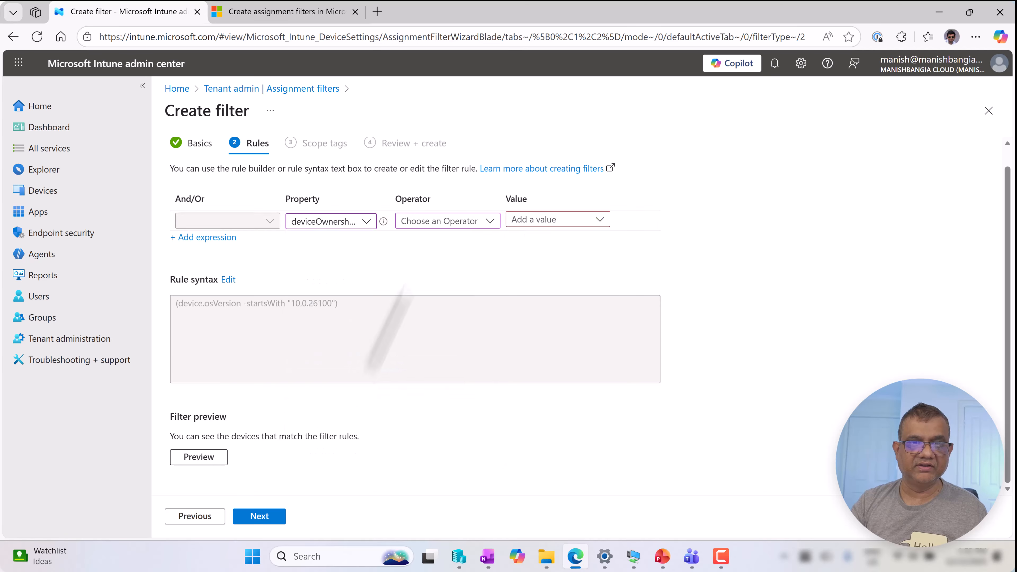
left_click(440, 255)
left_click(441, 273)
left_click(520, 254)
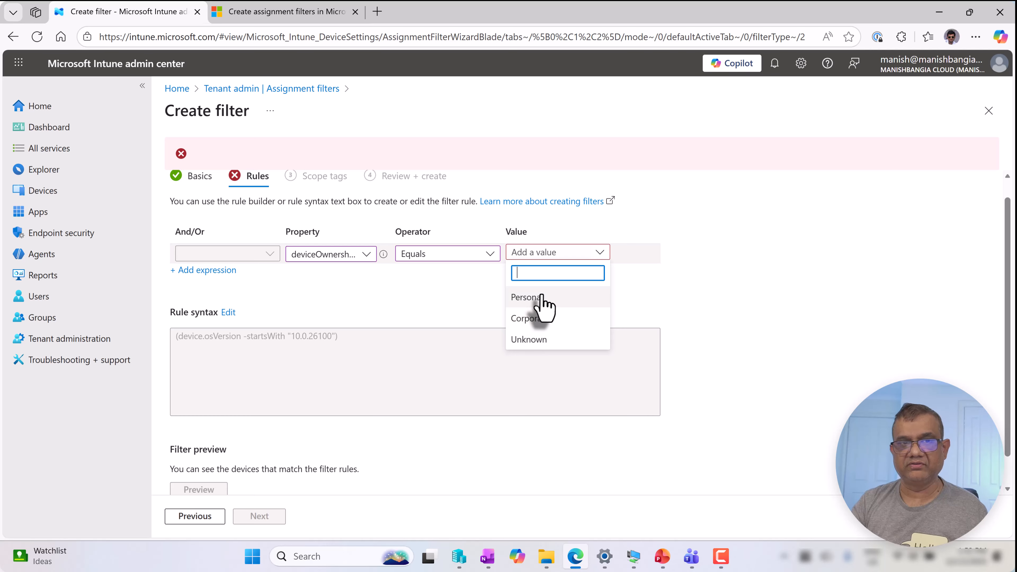
left_click(751, 319)
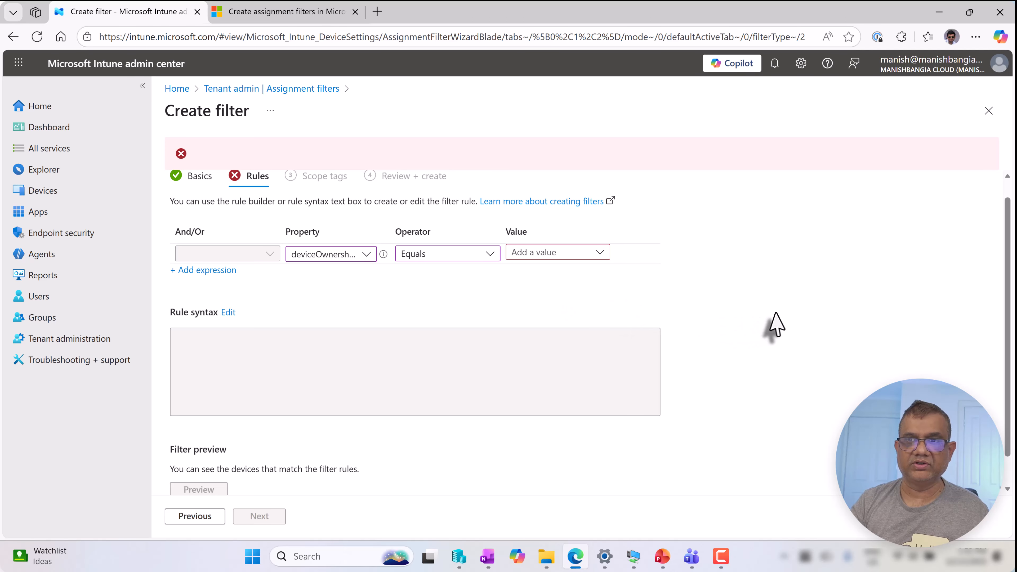
Abandon the unfinished filter, discarding its edits, and open the list of Windows apps
left_click(43, 192)
left_click(572, 109)
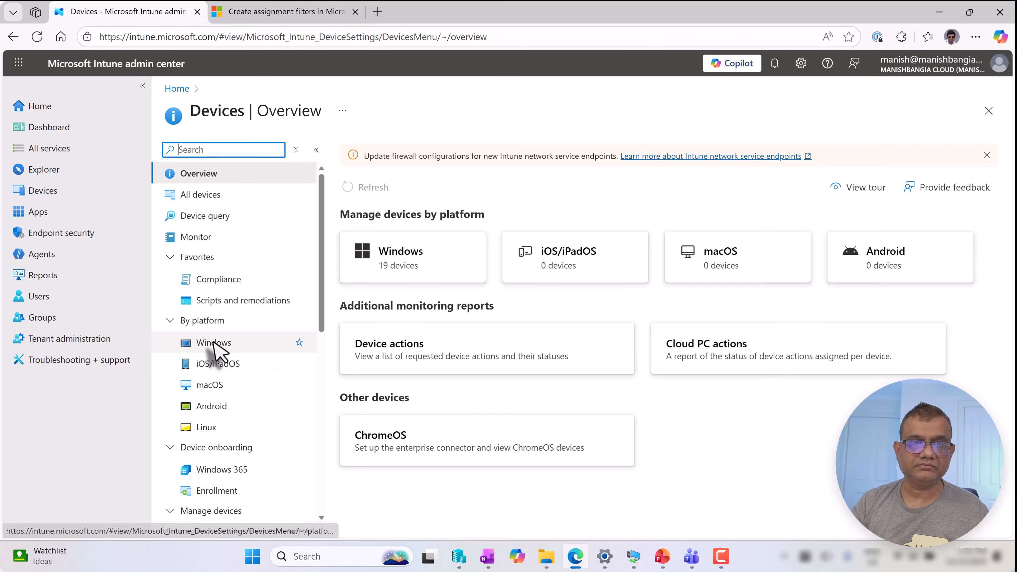
left_click(38, 215)
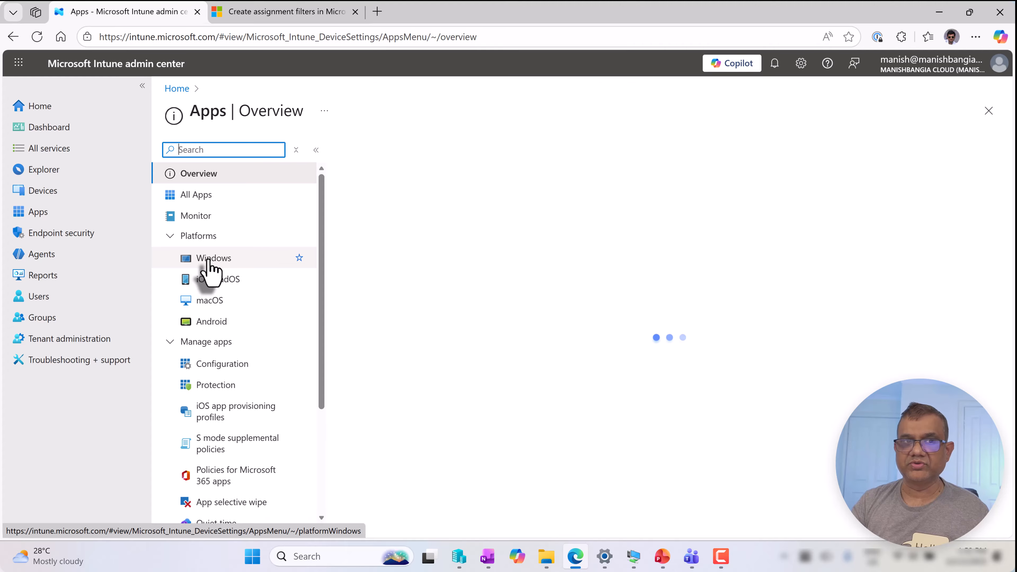
left_click(209, 260)
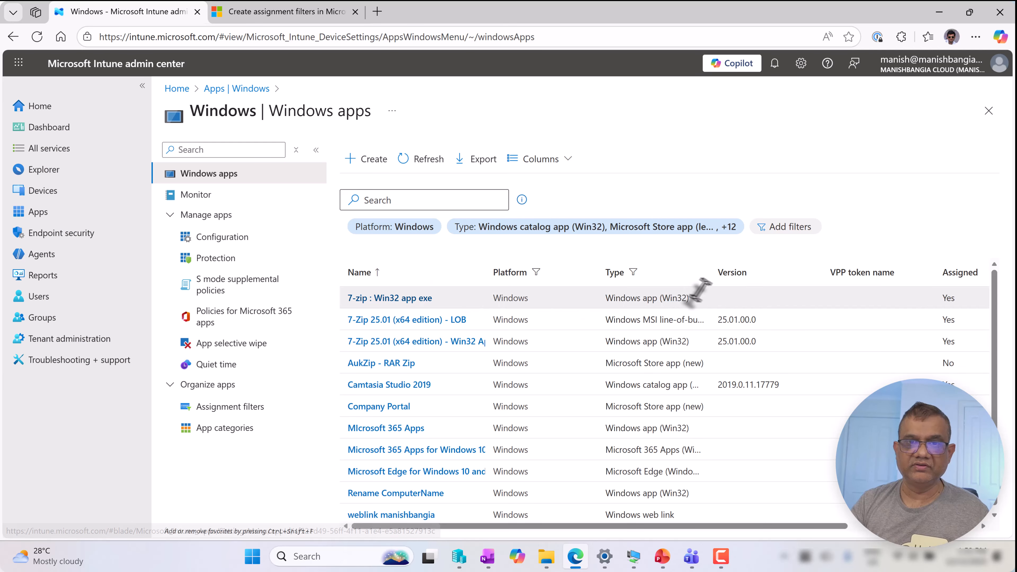
Open the properties of the "7-zip : Win32 app exe" app and start editing its assignments
left_click(381, 305)
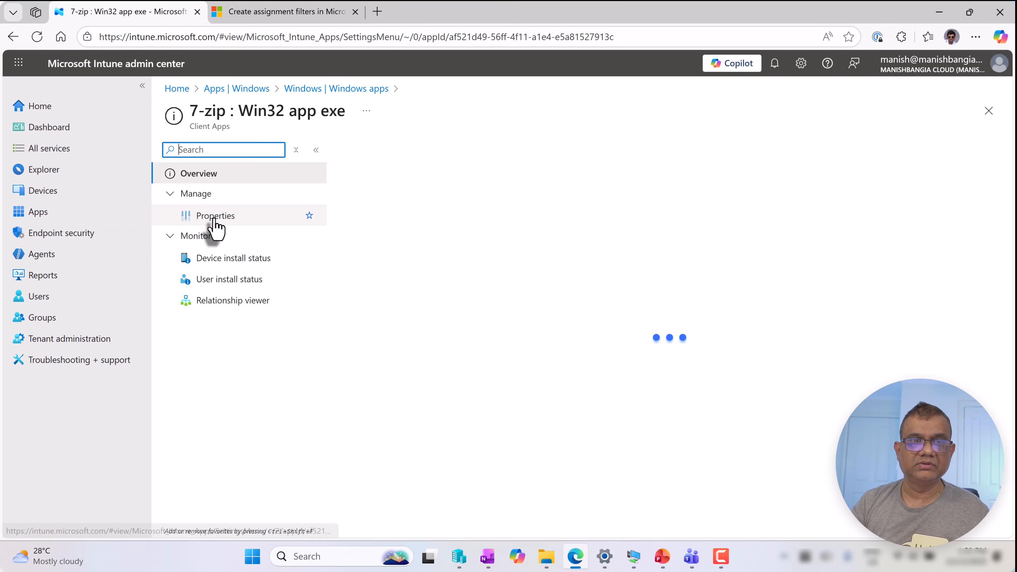
left_click(214, 220)
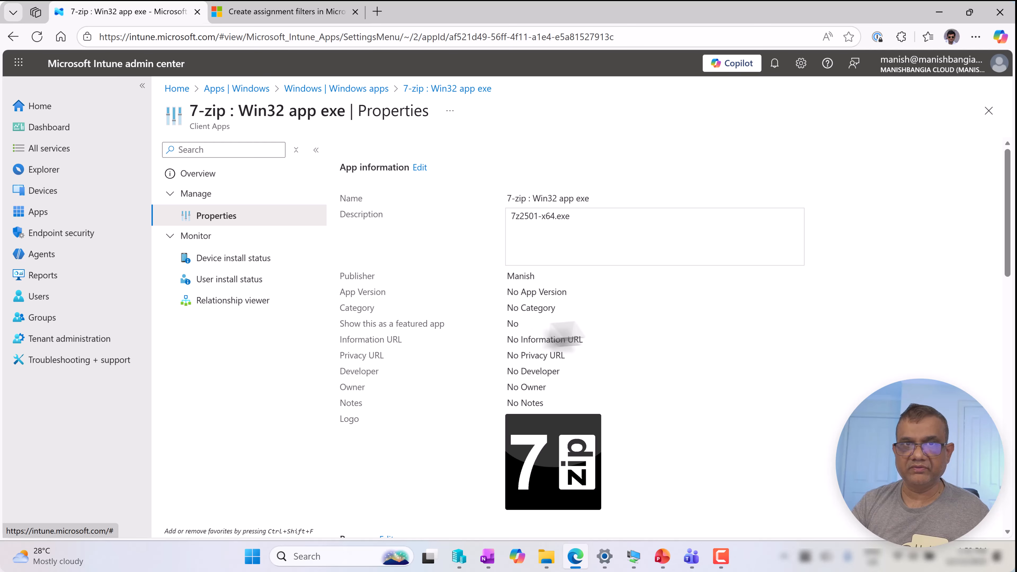
scroll(619, 330, "down", 15)
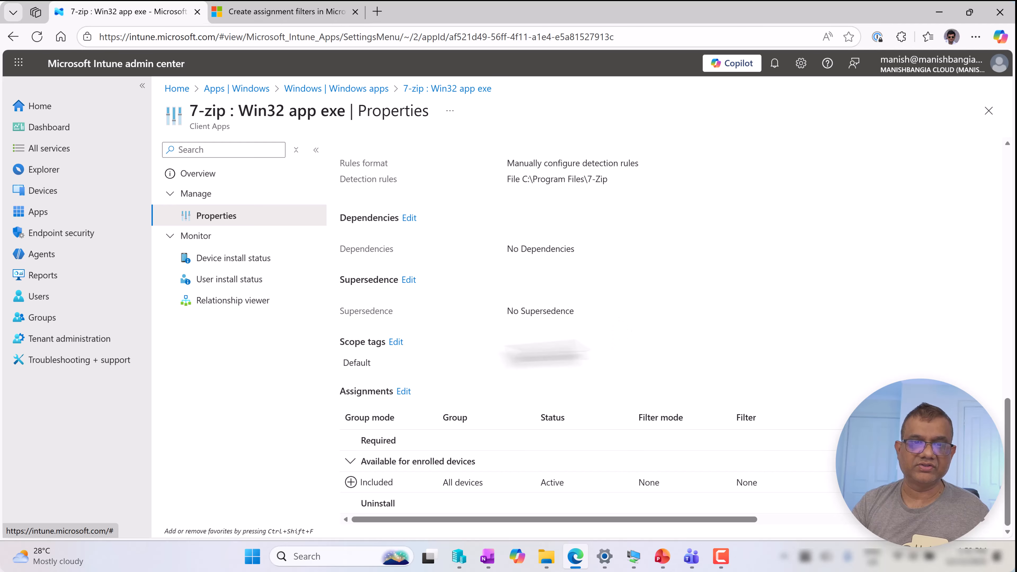
left_click(404, 392)
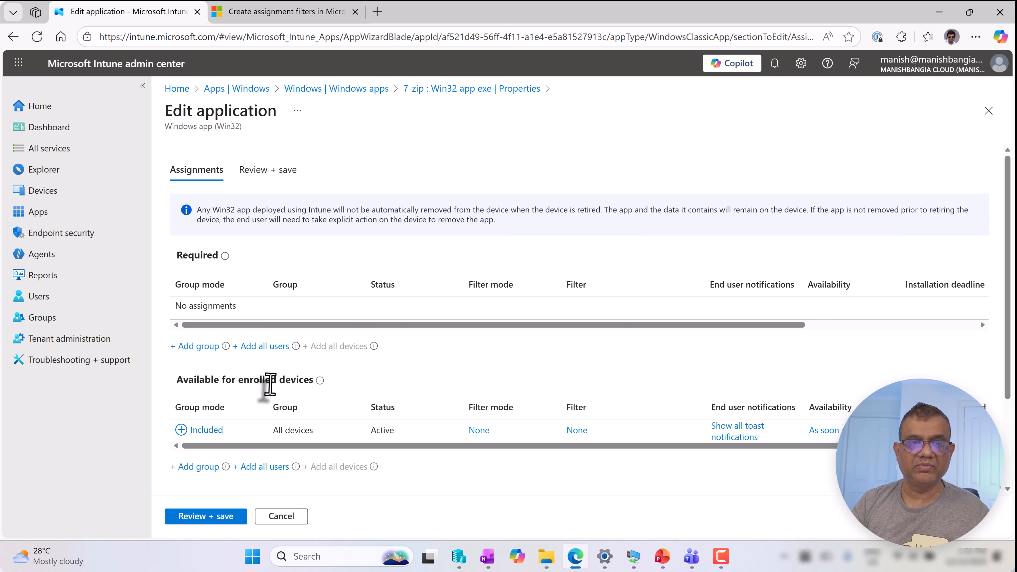
Apply the Dell Devices filter to the All devices assignment under Available for enrolled devices, including filtered devices
left_click(577, 430)
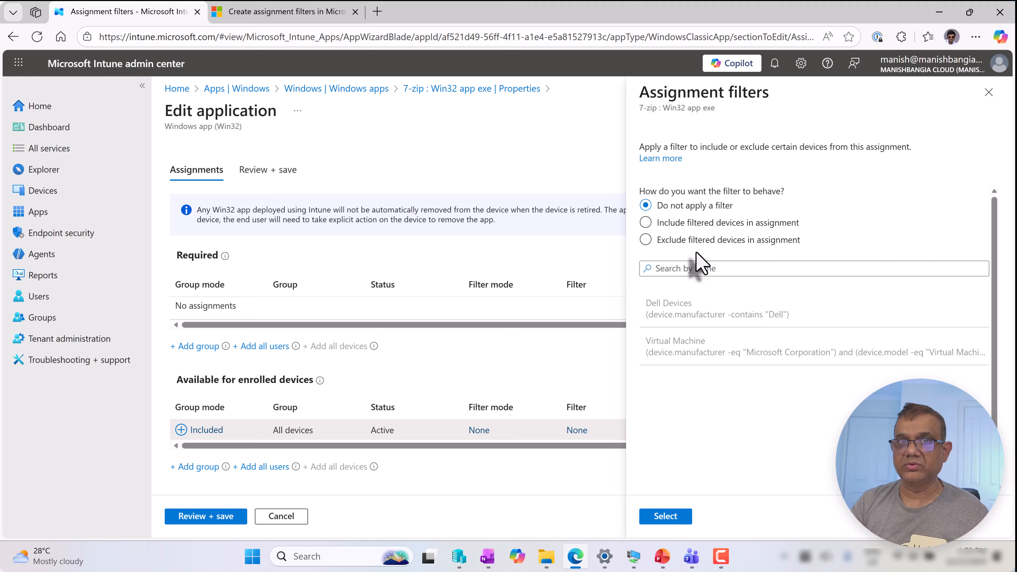
left_click(646, 222)
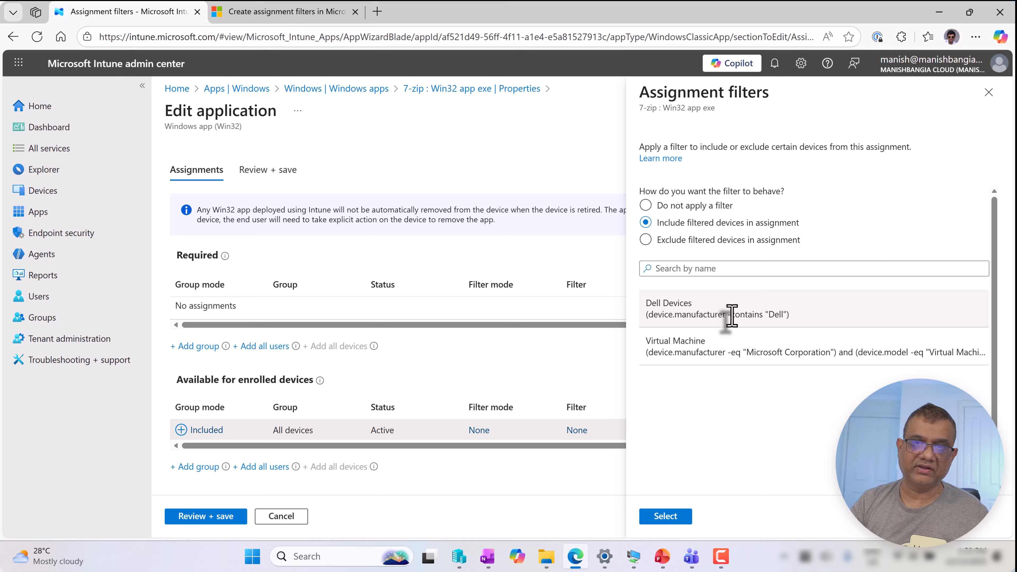
left_click(747, 314)
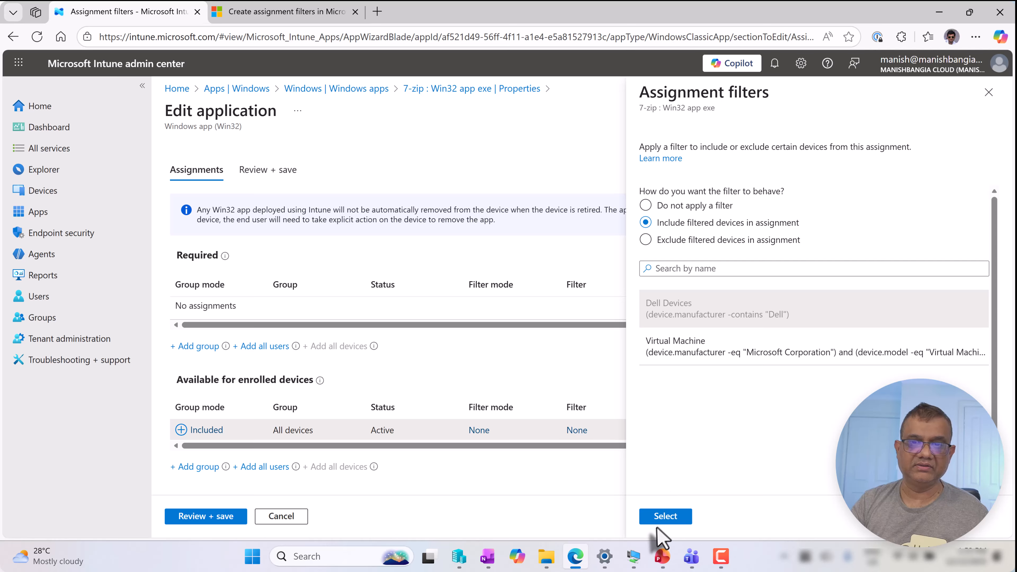
left_click(662, 519)
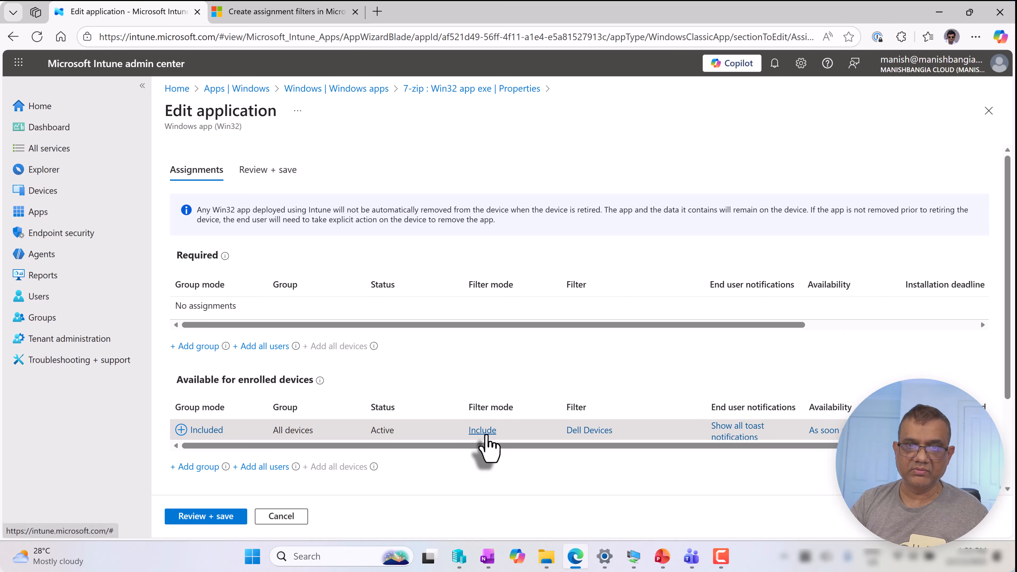
Change the Dell Devices filter on the All devices assignment to exclude filtered devices
left_click(579, 433)
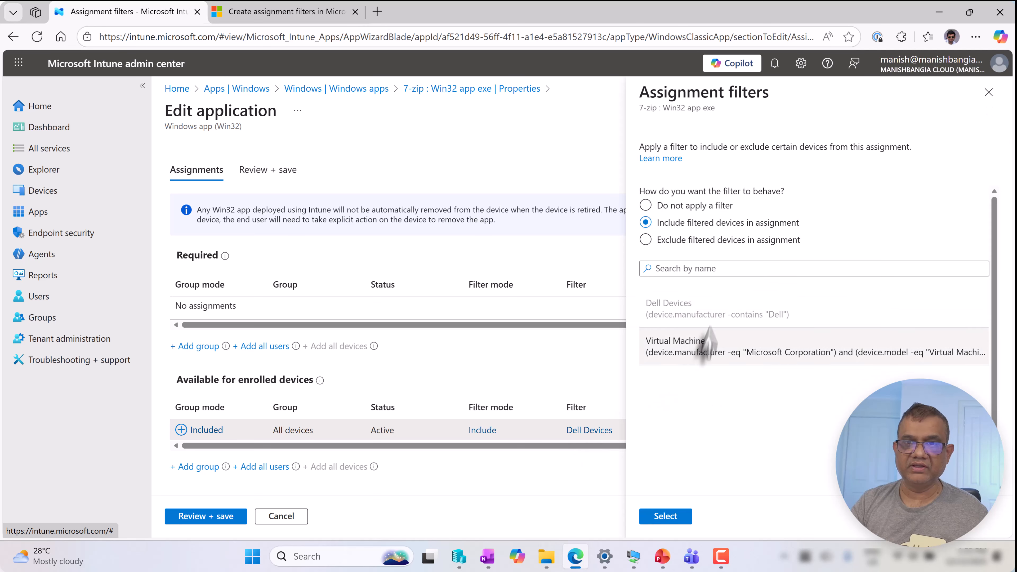
left_click(645, 240)
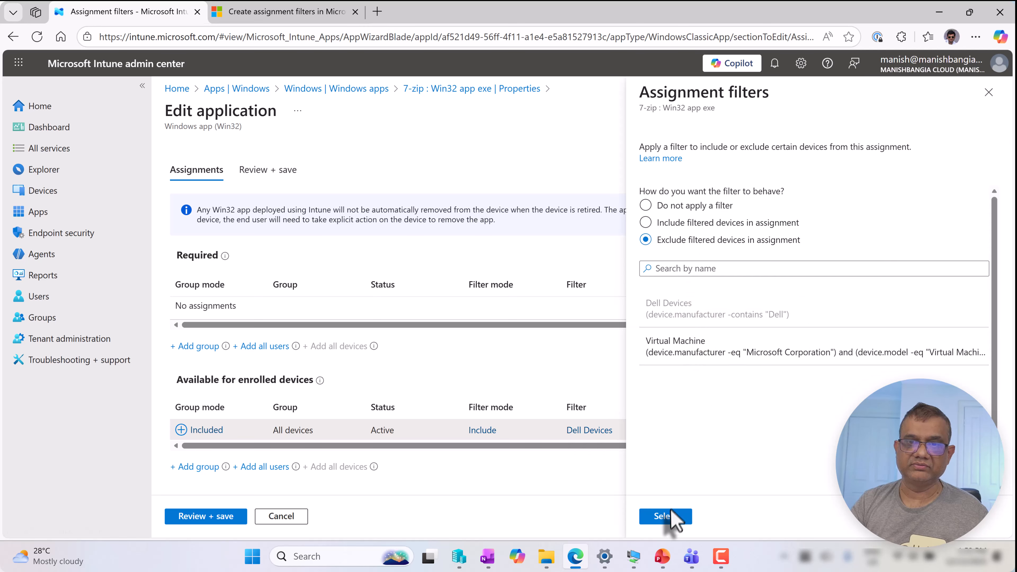
left_click(666, 516)
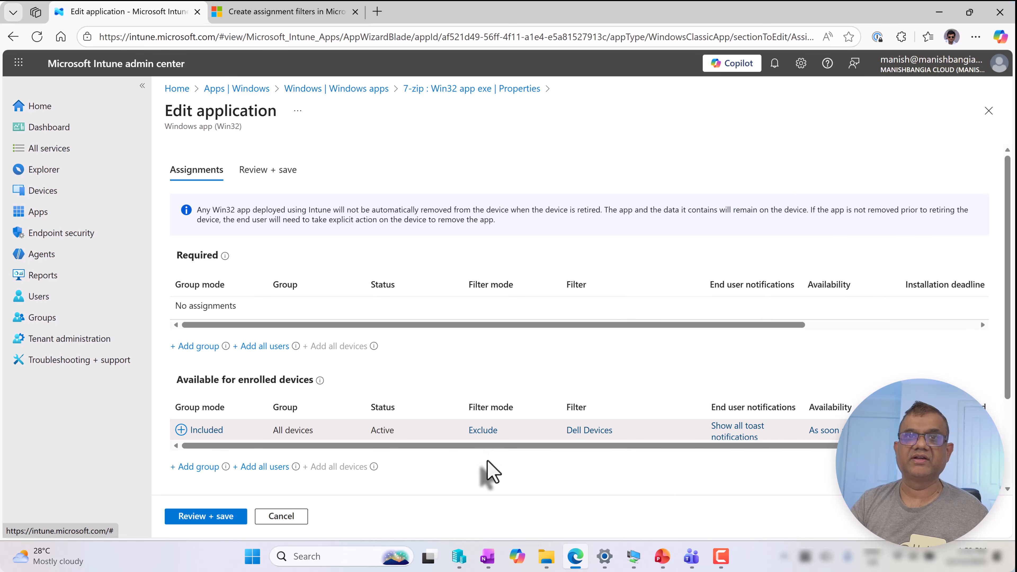